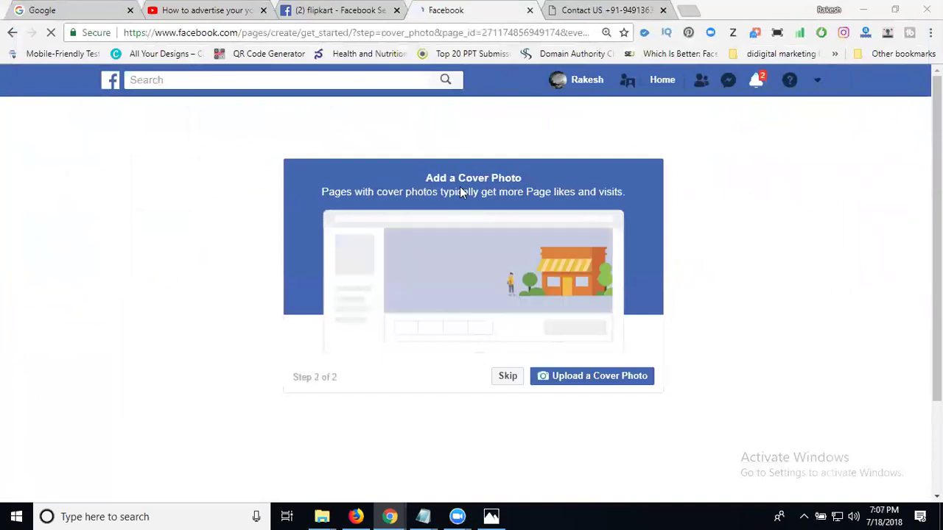
Try to upload the School Management Software (1) image as the cover photo during page setup.
{"action": "left_click", "coordinate": [625, 377]}
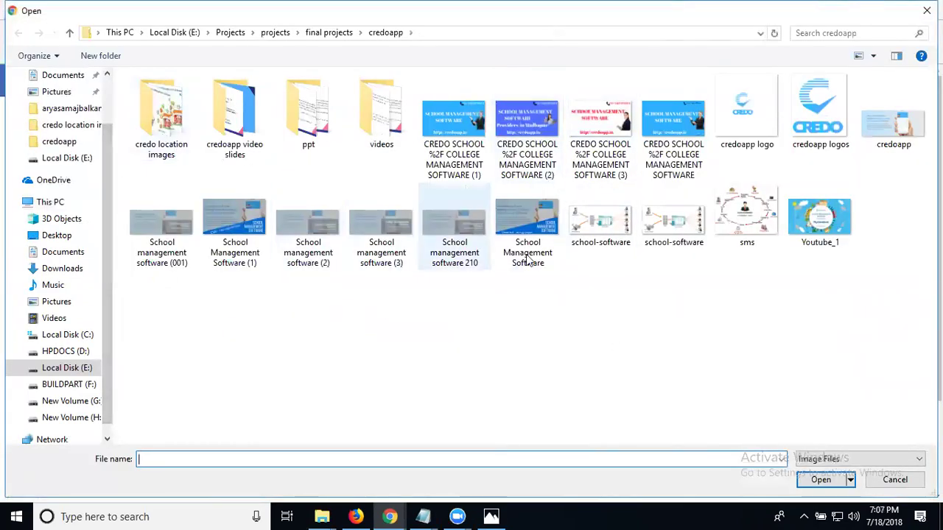
{"action": "left_click", "coordinate": [239, 246]}
{"action": "double_click", "coordinate": [240, 246]}
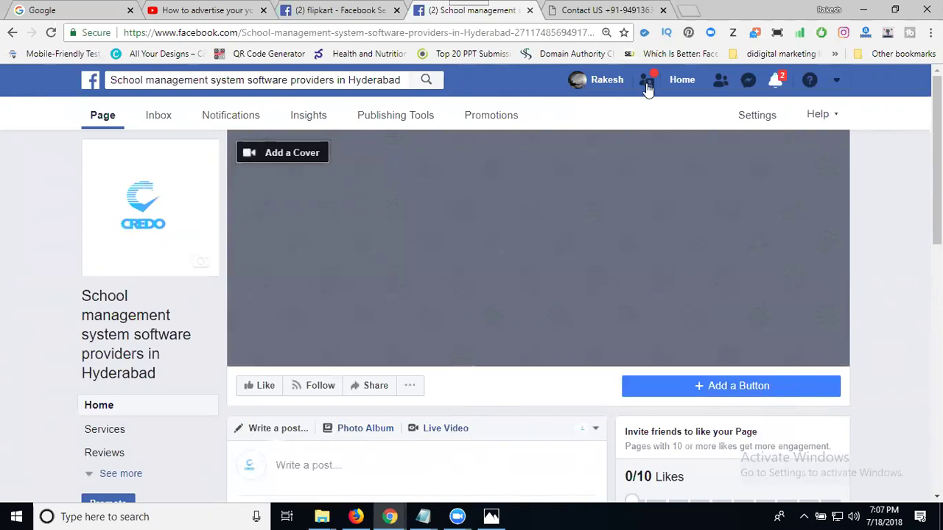
Switch to Canva in a new browser tab to view the design templates and existing designs.
{"action": "left_click", "coordinate": [688, 10]}
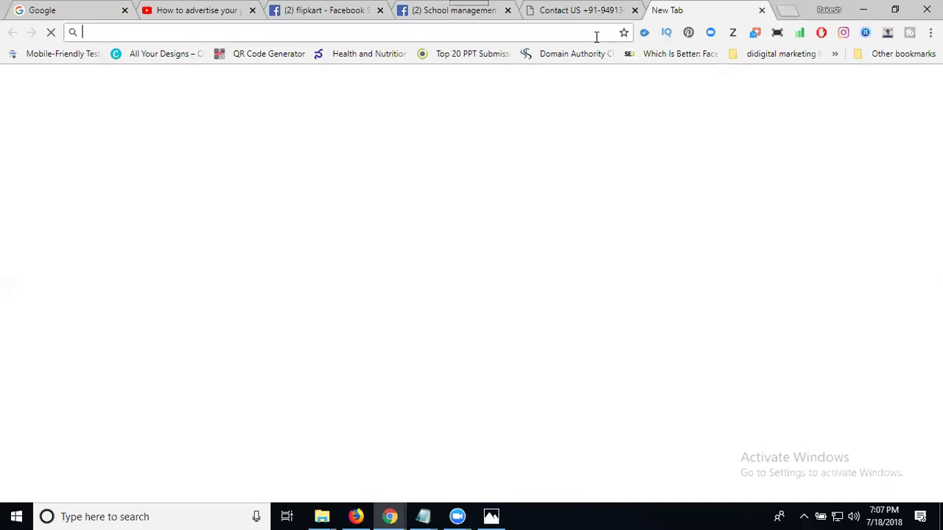
{"action": "left_click", "coordinate": [167, 59]}
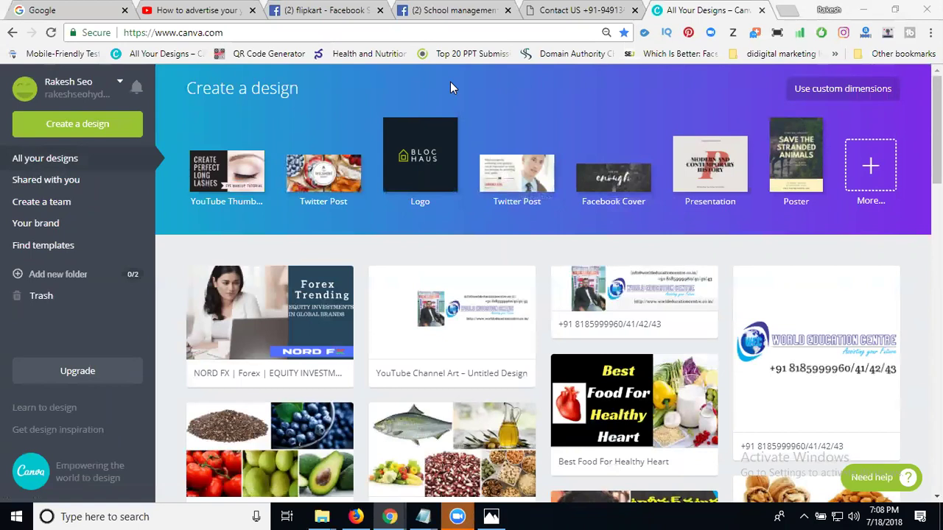
On the new Facebook page, upload the School Management Software (1) image as the cover, reposition it upward and save it.
{"action": "left_click", "coordinate": [451, 11]}
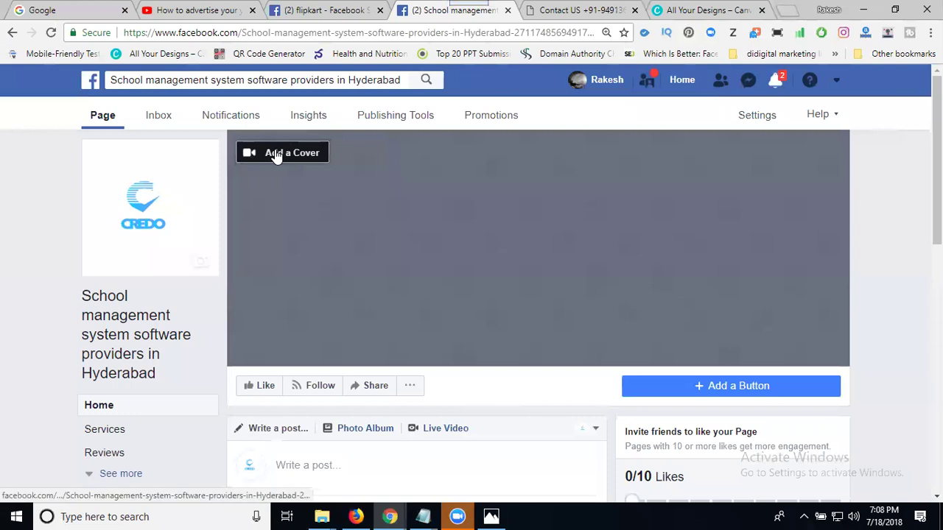
{"action": "left_click", "coordinate": [276, 155]}
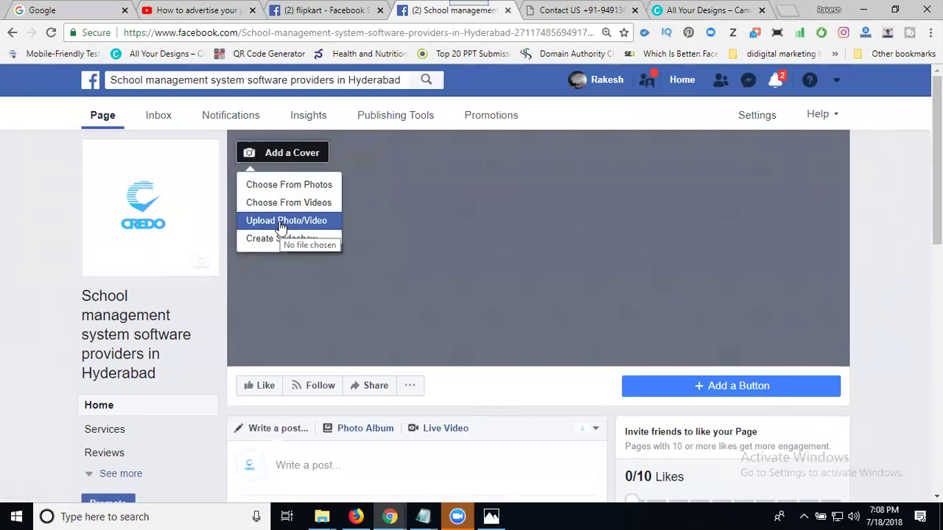
{"action": "left_click", "coordinate": [280, 222]}
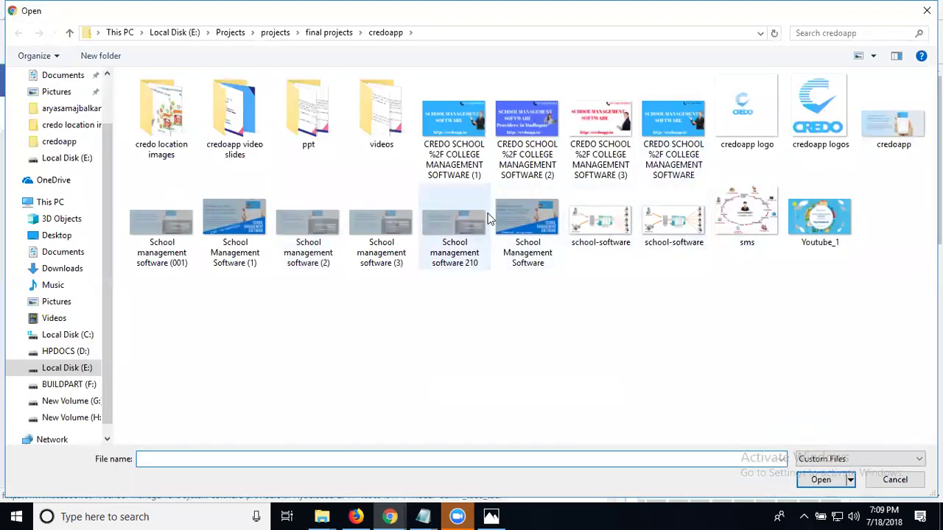
{"action": "double_click", "coordinate": [217, 226]}
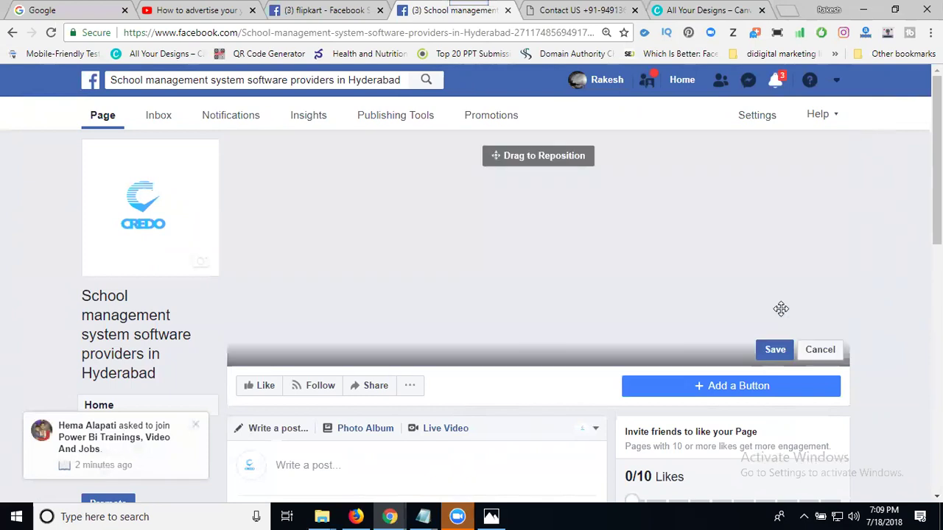
{"action": "left_click_drag", "start_coordinate": [768, 295], "coordinate": [759, 248]}
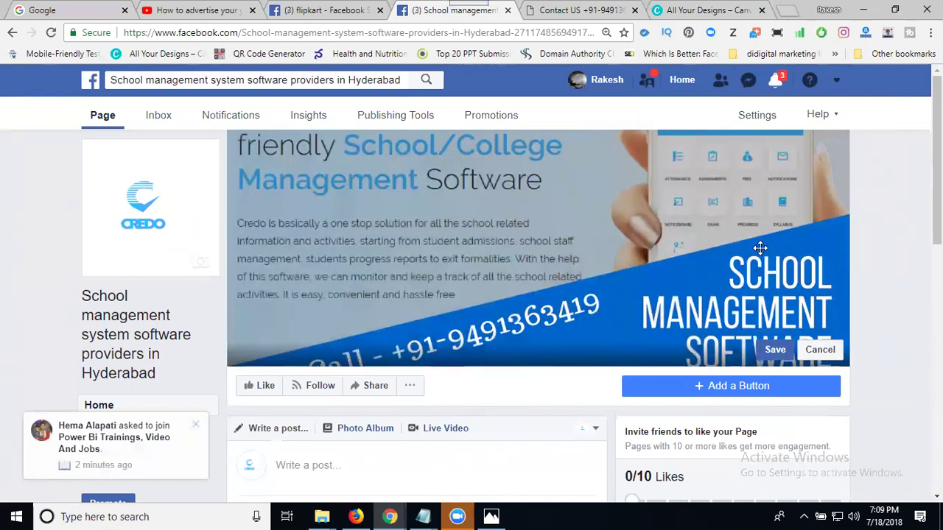
{"action": "left_click", "coordinate": [775, 350]}
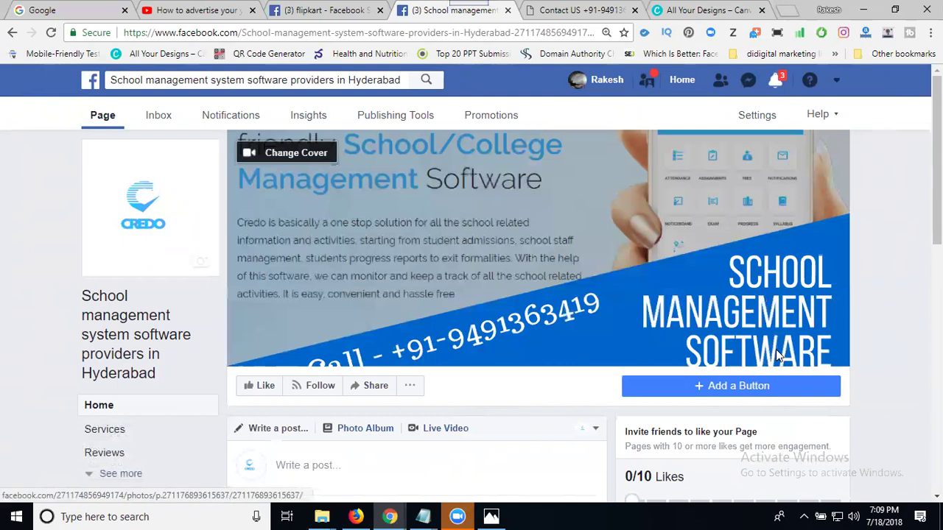
Start adding a page button and choose Call Now from the Contact you options.
{"action": "left_click", "coordinate": [717, 392]}
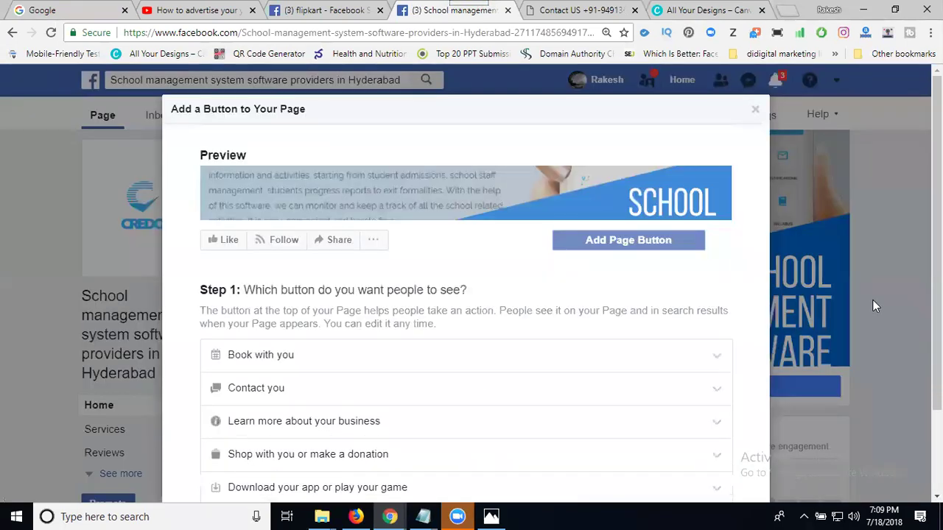
{"action": "scroll", "coordinate": [873, 306], "scroll_direction": "down", "scroll_amount": 2}
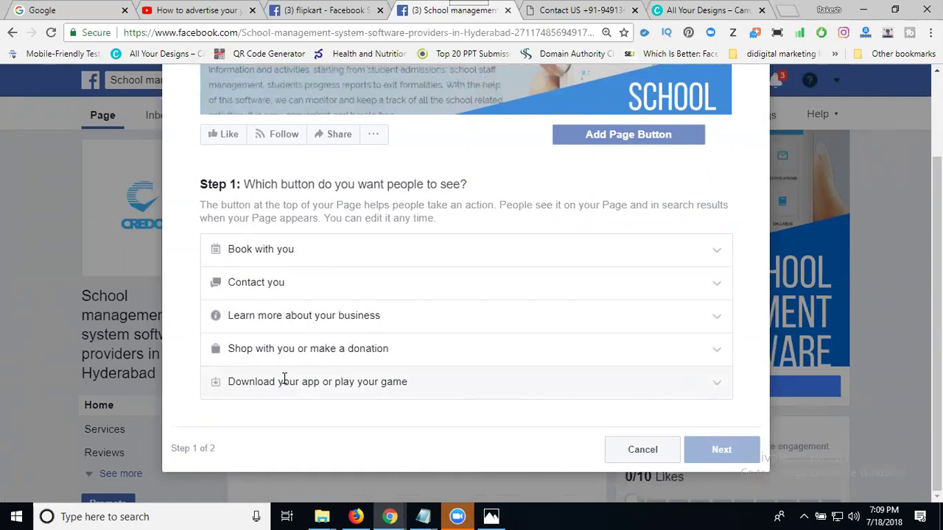
{"action": "left_click", "coordinate": [243, 282]}
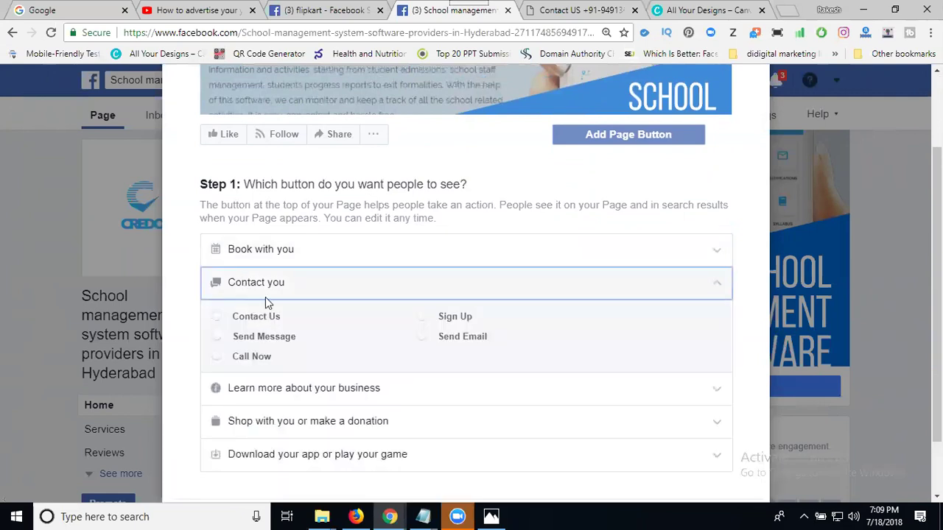
{"action": "left_click", "coordinate": [248, 357]}
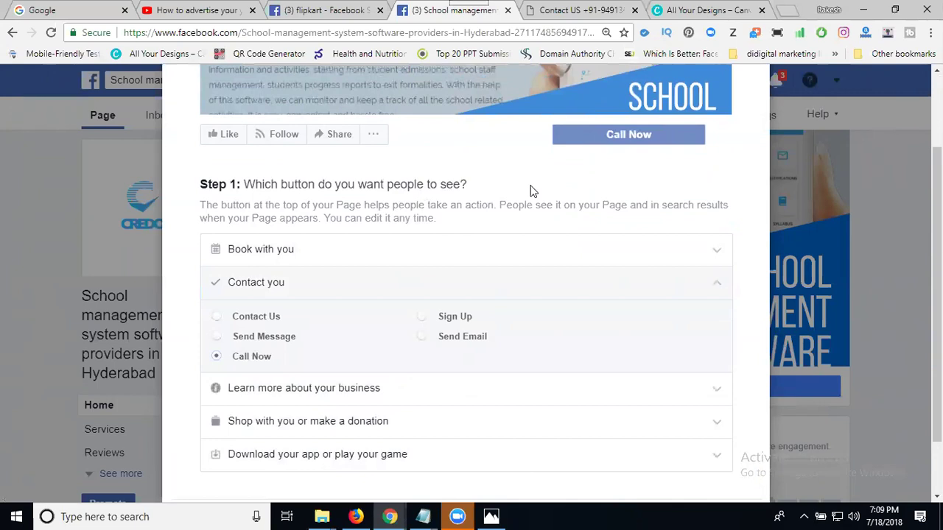
{"action": "scroll", "coordinate": [546, 196], "scroll_direction": "down", "scroll_amount": 1}
{"action": "left_click", "coordinate": [734, 451]}
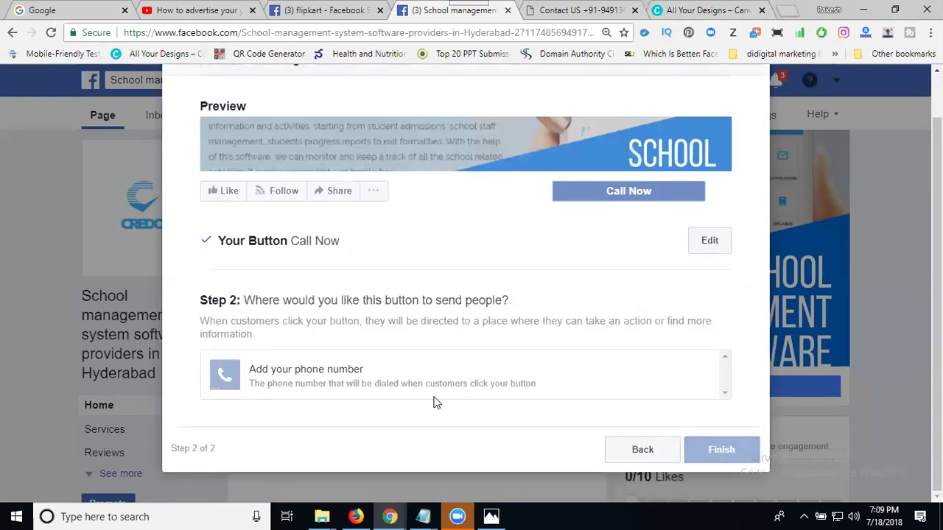
Begin adding the button's phone number with the country code set to India (+91).
{"action": "left_click", "coordinate": [354, 376]}
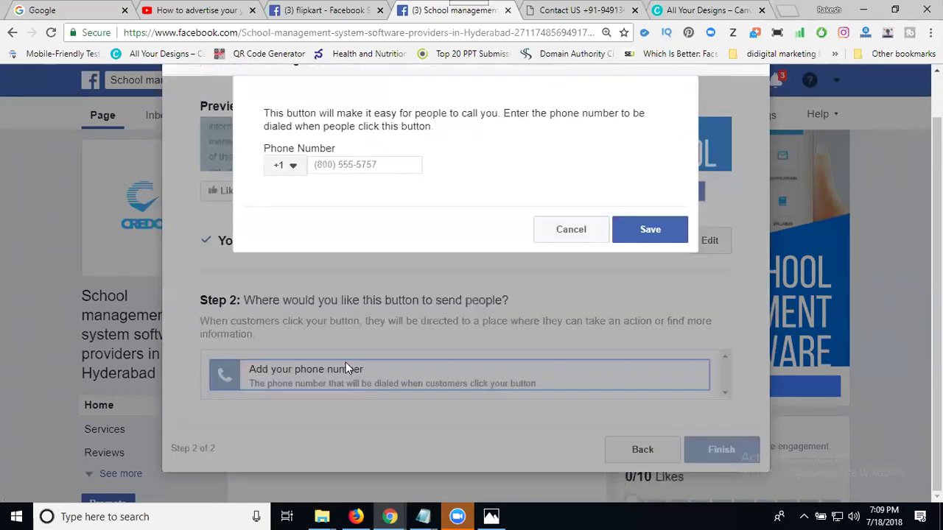
{"action": "left_click", "coordinate": [288, 170]}
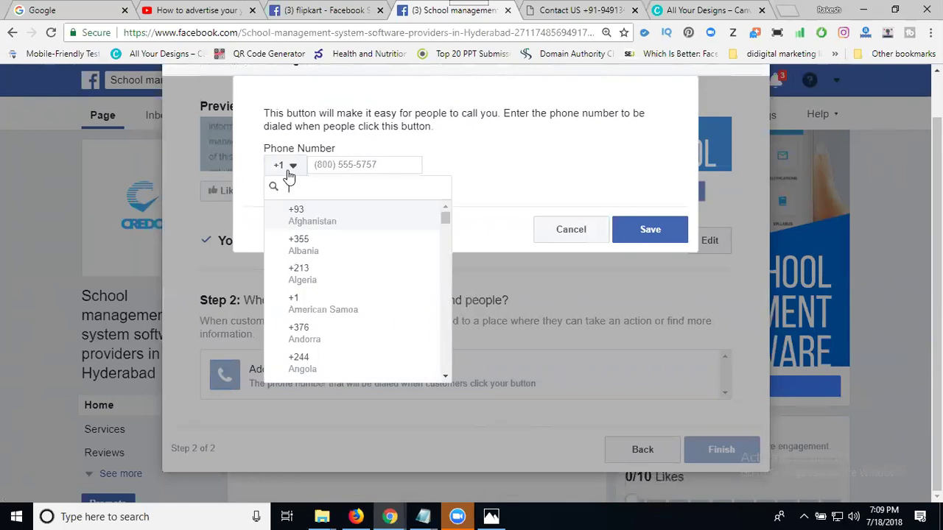
{"action": "type", "text": "india"}
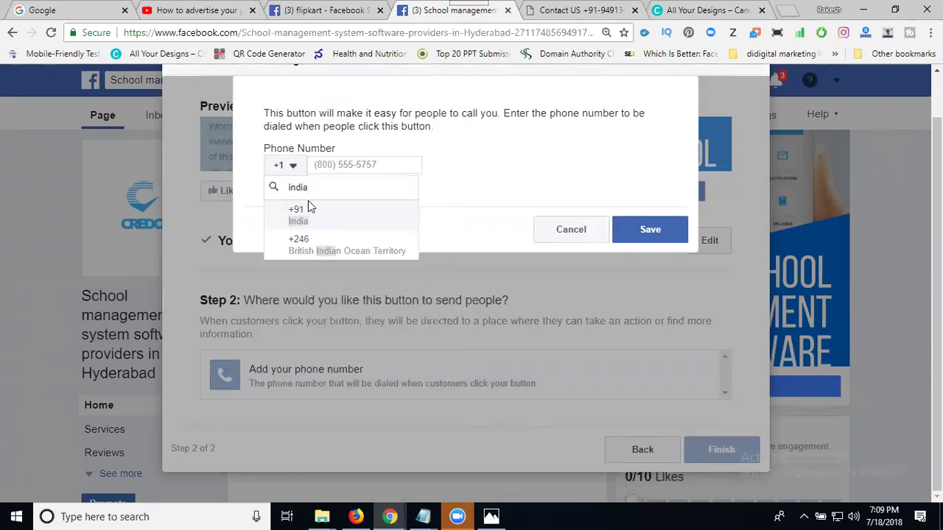
{"action": "left_click", "coordinate": [297, 221]}
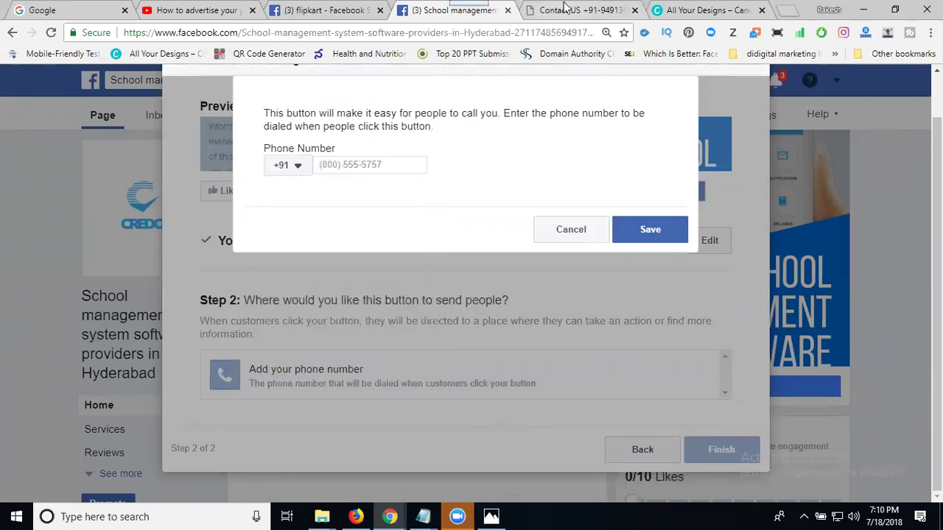
Copy the Hyderabad office's phone number without its country code from the CredoApp contact page into the button's number field, save and finish the button.
{"action": "left_click", "coordinate": [576, 10]}
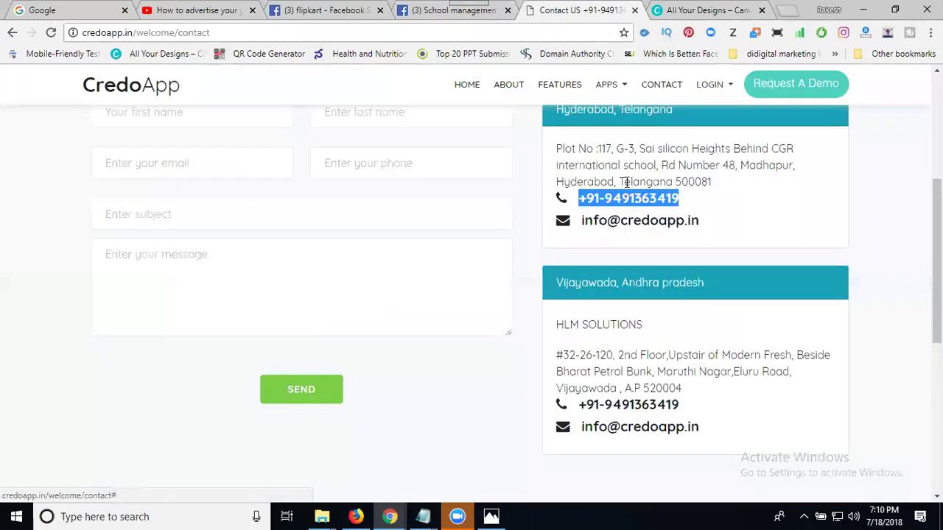
{"action": "left_click", "coordinate": [622, 204]}
{"action": "left_click_drag", "start_coordinate": [605, 199], "coordinate": [678, 198]}
{"action": "key", "text": "ctrl+c"}
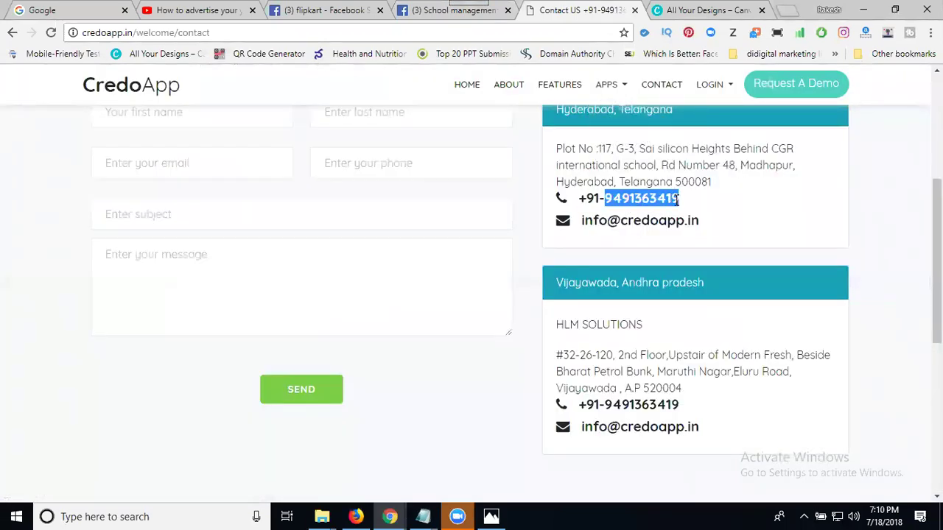
{"action": "left_click", "coordinate": [420, 15]}
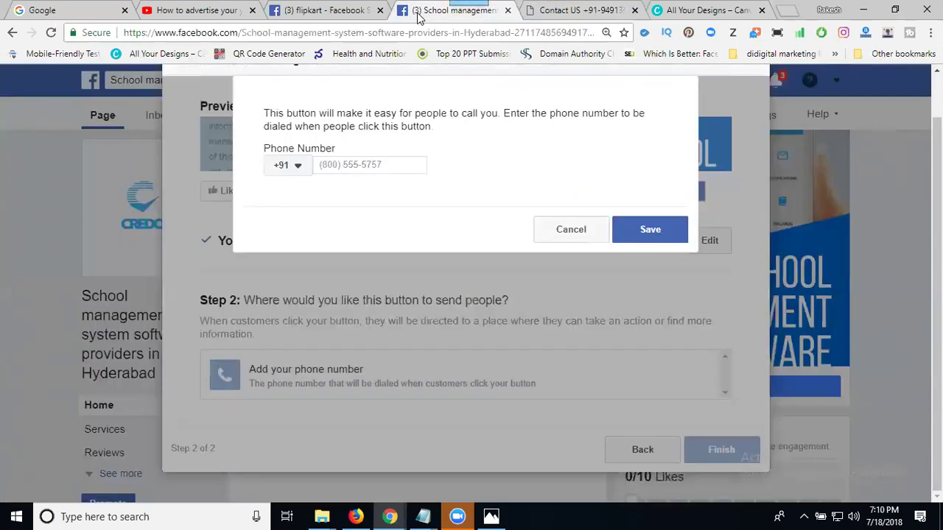
{"action": "left_click", "coordinate": [354, 163]}
{"action": "key", "text": "ctrl+v"}
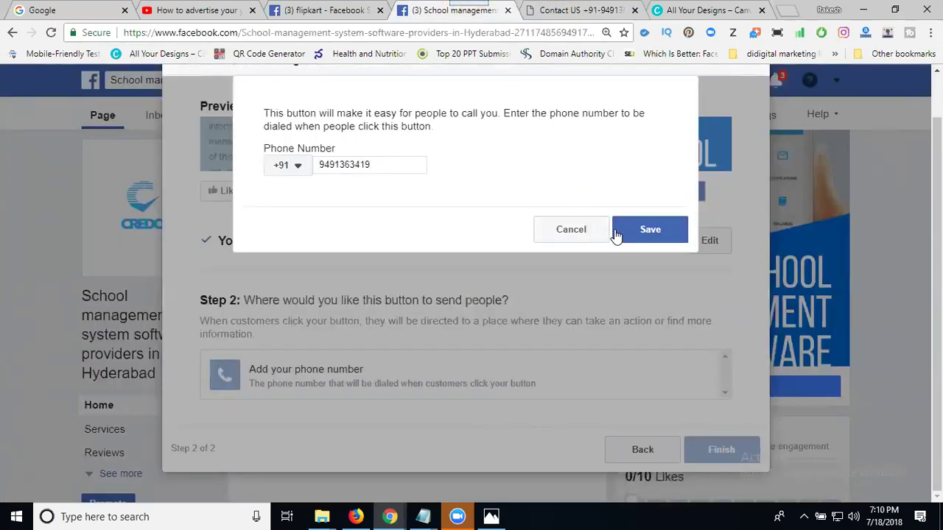
{"action": "left_click", "coordinate": [638, 231]}
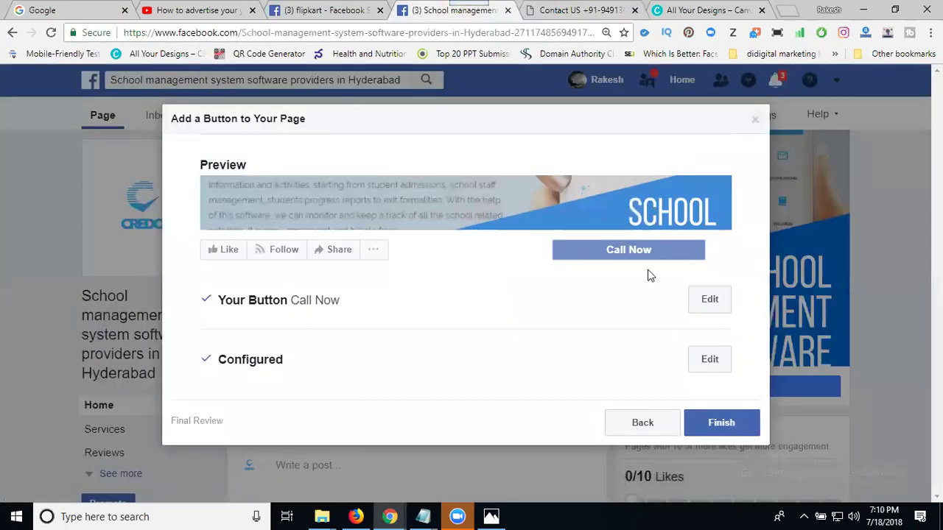
{"action": "left_click", "coordinate": [715, 425]}
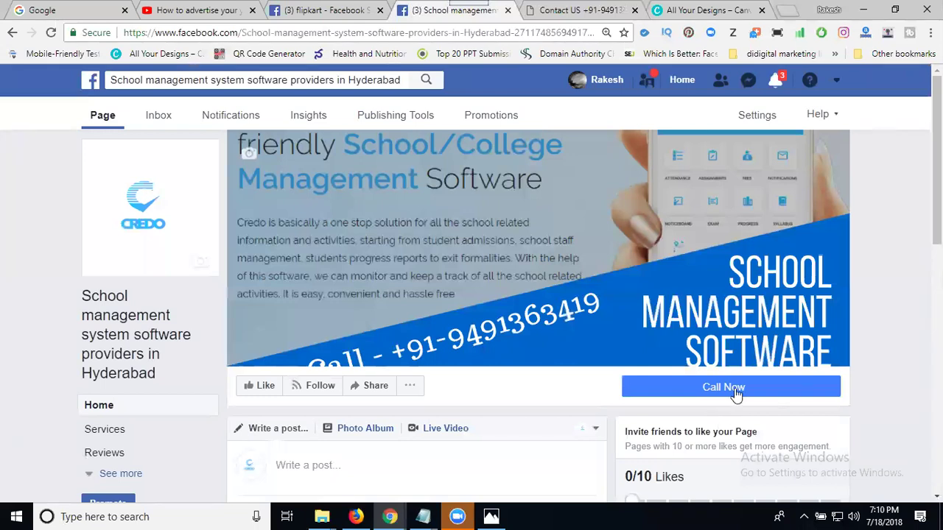
View the management options available for the page's Call Now button.
{"action": "left_click", "coordinate": [735, 390]}
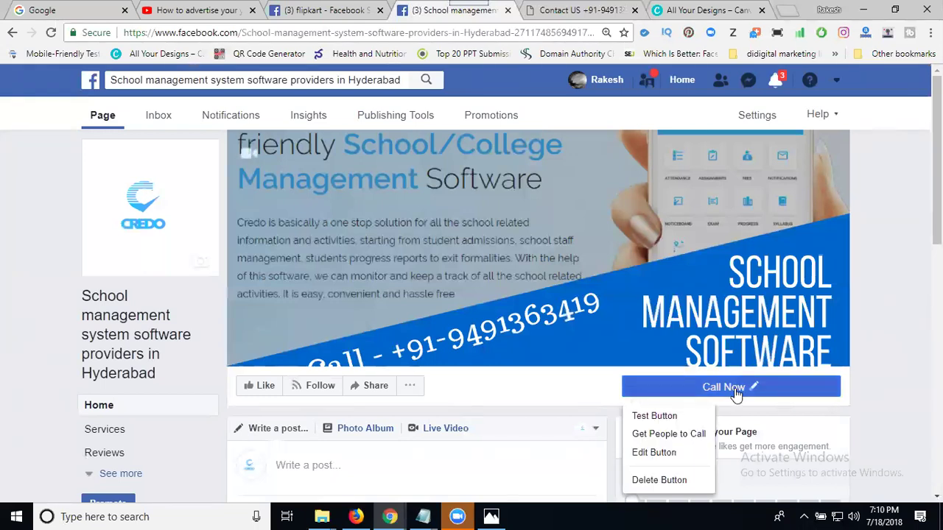
{"action": "scroll", "coordinate": [556, 240], "scroll_direction": "down", "scroll_amount": 2}
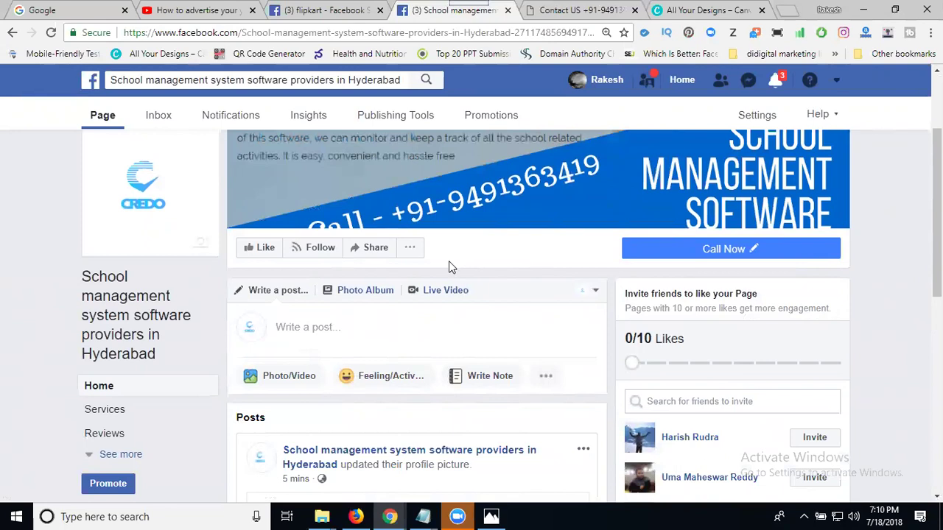
Expand the page's section list and open the About section at its General details.
{"action": "scroll", "coordinate": [430, 258], "scroll_direction": "down", "scroll_amount": 2}
{"action": "left_click", "coordinate": [122, 327]}
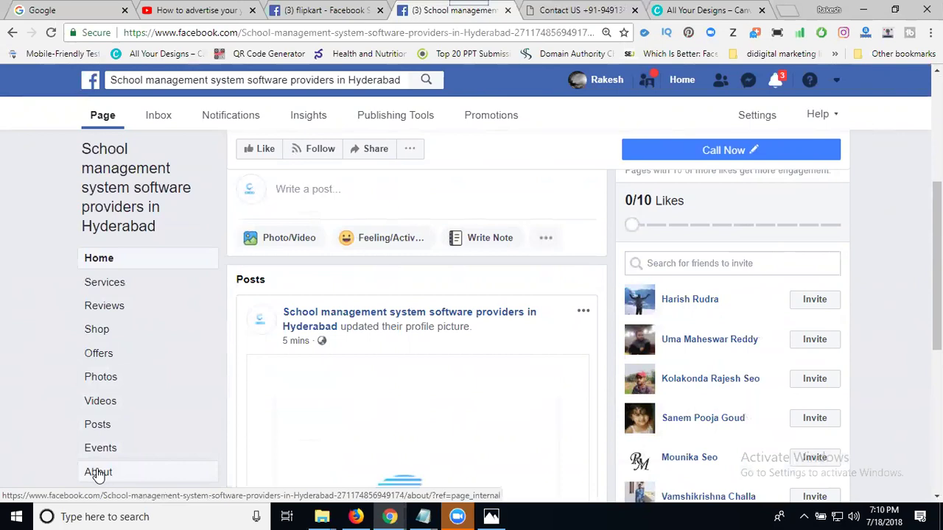
{"action": "left_click", "coordinate": [98, 473]}
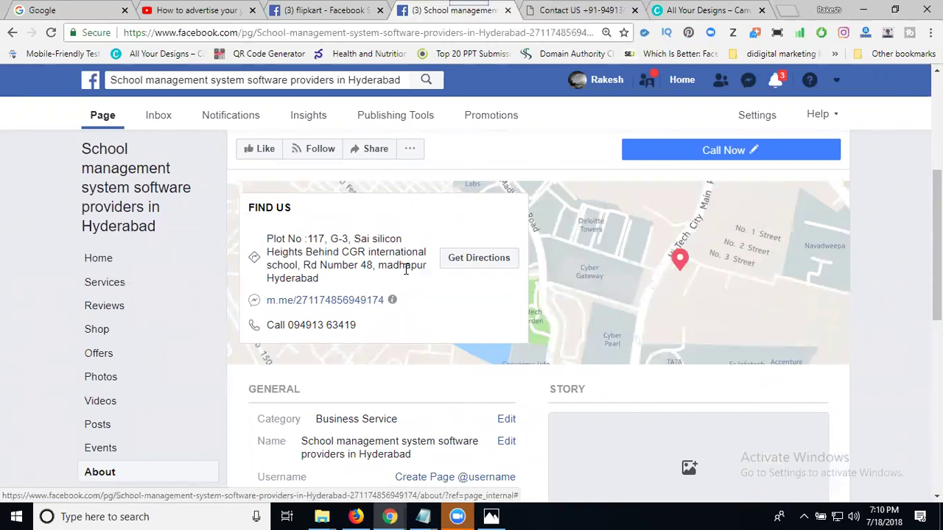
{"action": "scroll", "coordinate": [324, 235], "scroll_direction": "down", "scroll_amount": 2}
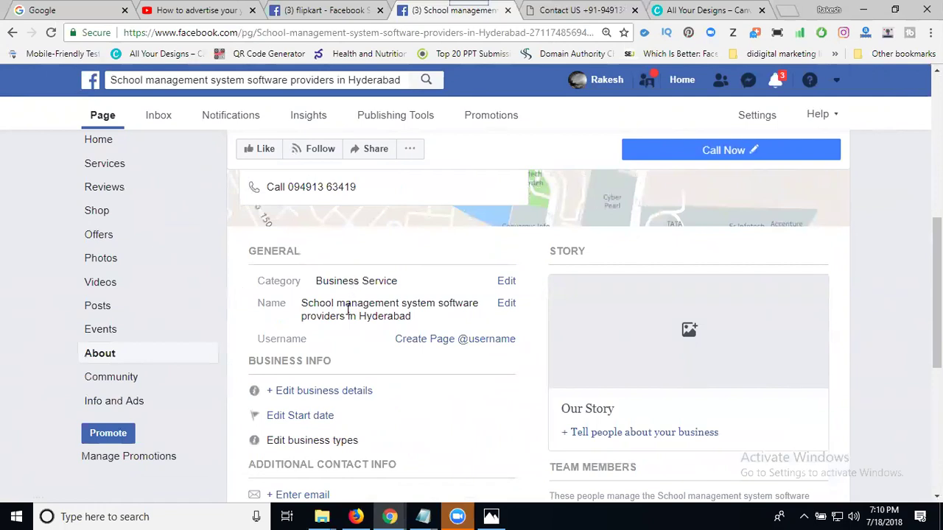
{"action": "scroll", "coordinate": [347, 309], "scroll_direction": "down", "scroll_amount": 1}
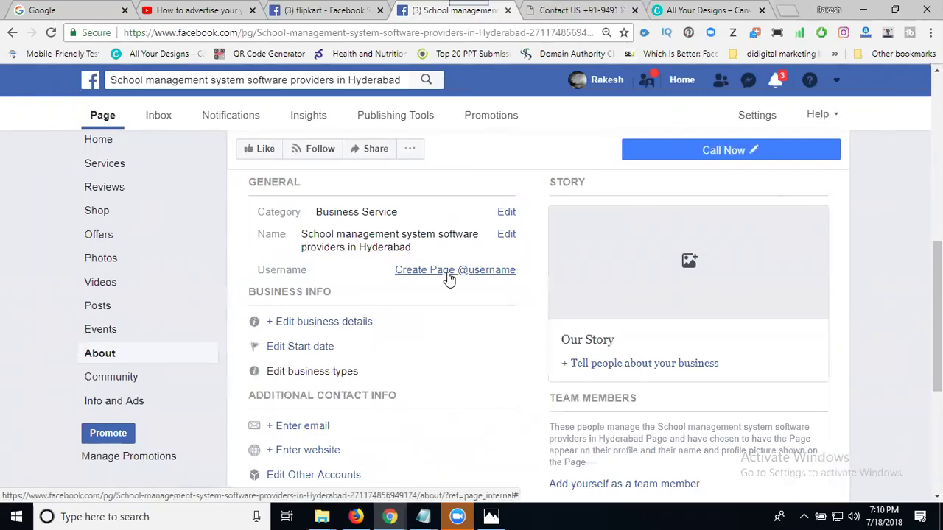
Try to create the page username schoolsoftwareprovidersinhyderabad for the page.
{"action": "left_click", "coordinate": [447, 270]}
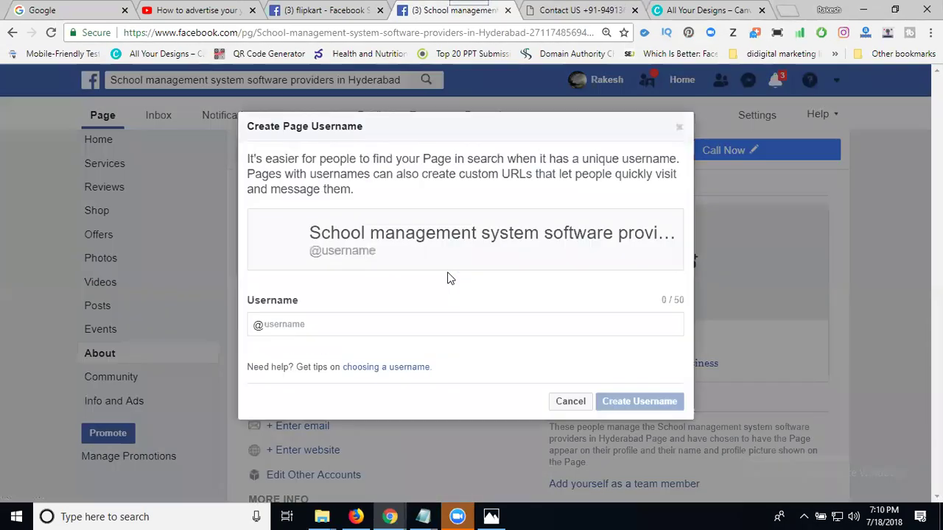
{"action": "left_click", "coordinate": [361, 321]}
{"action": "type", "text": "school"}
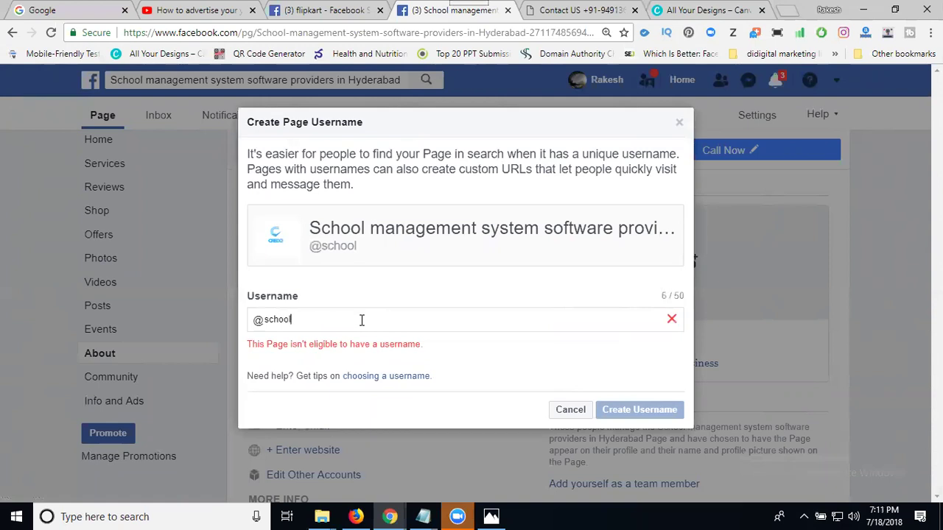
{"action": "type", "text": "soft"}
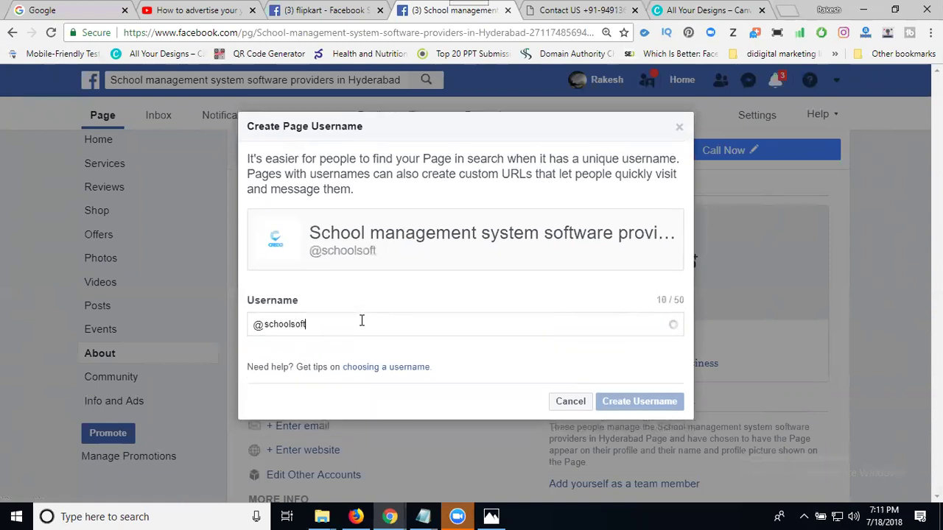
{"action": "type", "text": "warepro"}
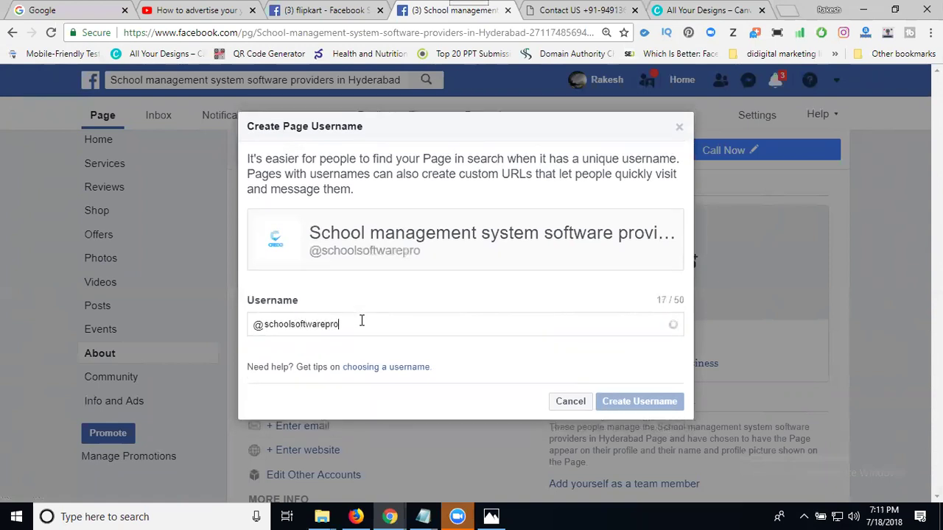
{"action": "type", "text": "vidersinhyderabad"}
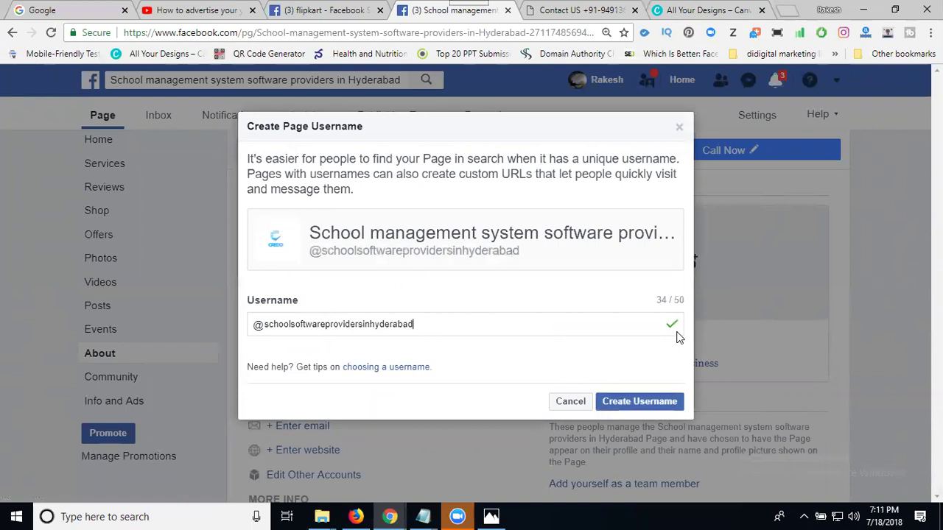
{"action": "left_click", "coordinate": [631, 400]}
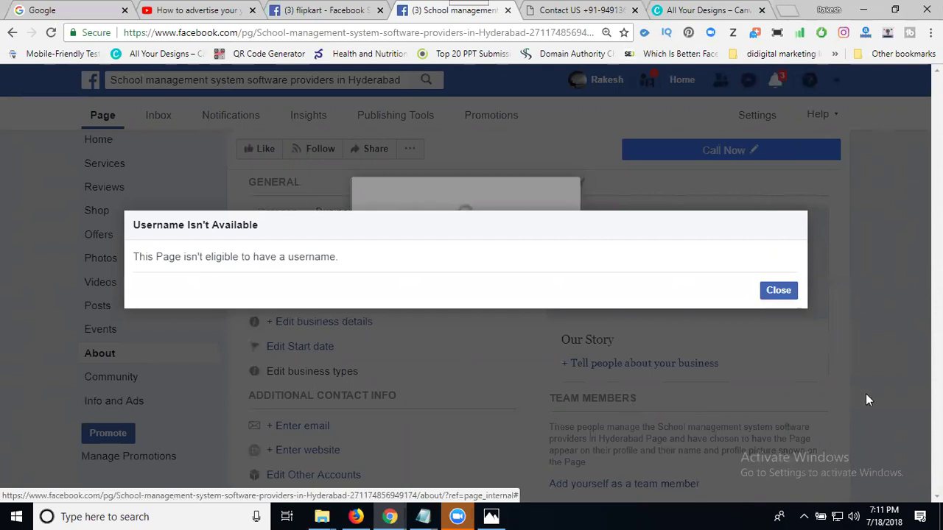
{"action": "left_click", "coordinate": [778, 290]}
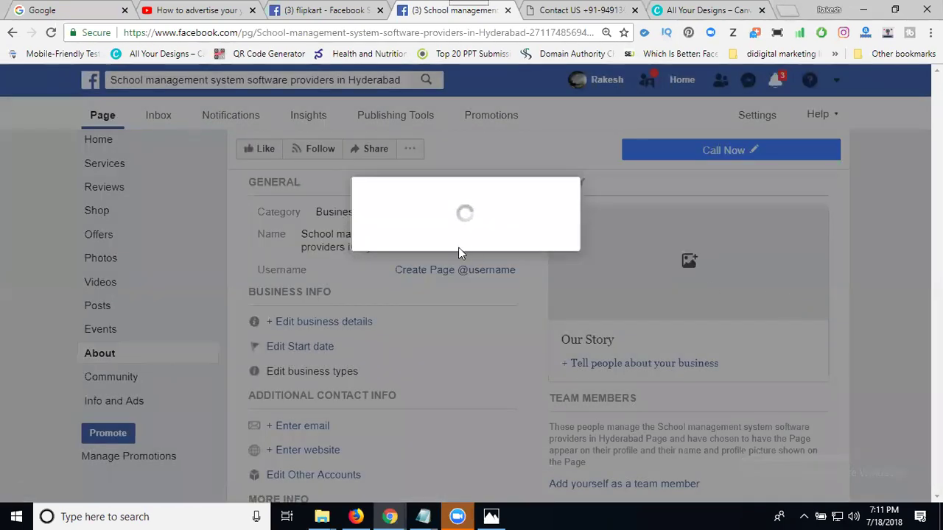
View the business details with their price range and parking options, and bring up all page information.
{"action": "scroll", "coordinate": [881, 242], "scroll_direction": "down", "scroll_amount": 1}
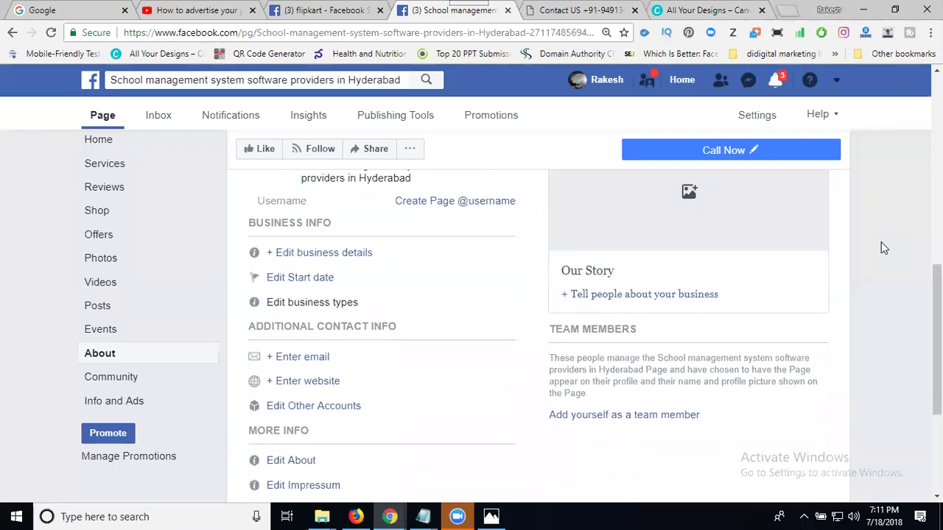
{"action": "left_click", "coordinate": [333, 252]}
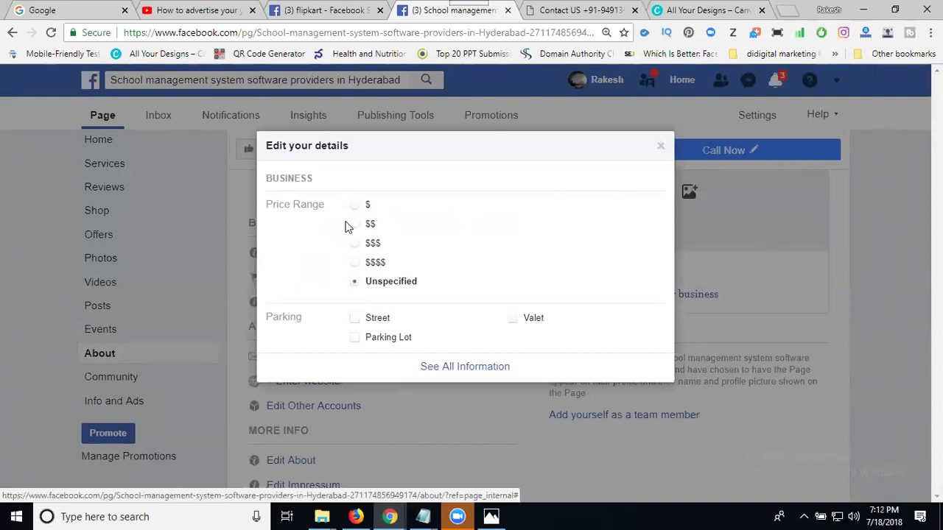
{"action": "left_click", "coordinate": [468, 367]}
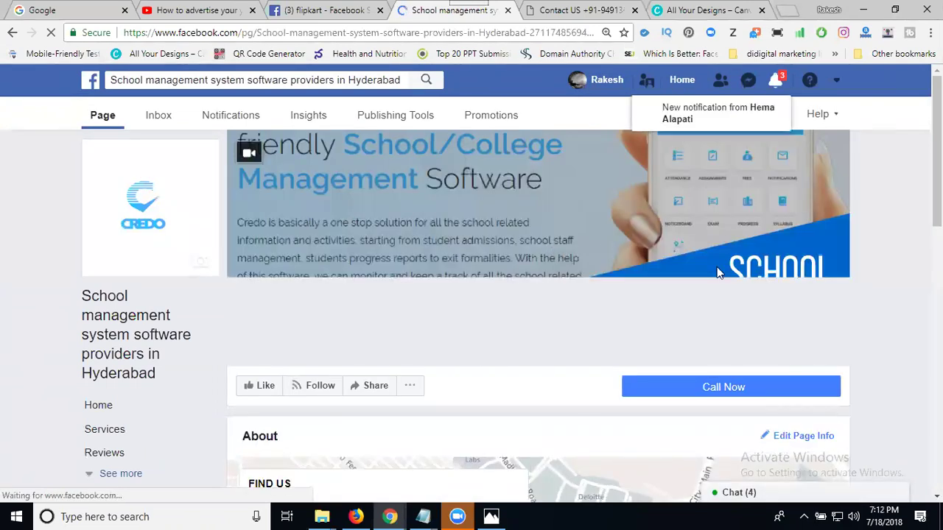
Copy the Hyderabad office's e-mail address from the CredoApp contact page and save it as the page's contact e-mail.
{"action": "scroll", "coordinate": [713, 273], "scroll_direction": "down", "scroll_amount": 9}
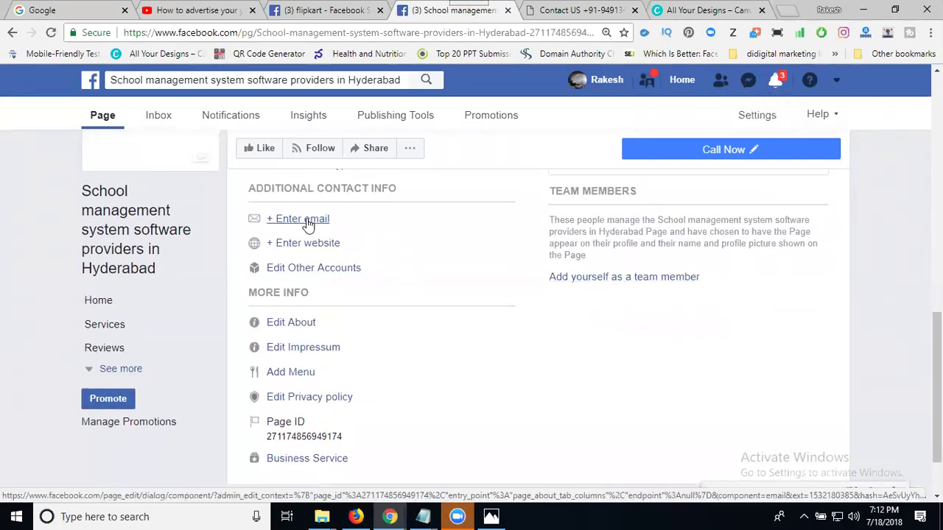
{"action": "left_click", "coordinate": [579, 12]}
{"action": "left_click_drag", "start_coordinate": [582, 218], "coordinate": [700, 219]}
{"action": "key", "text": "ctrl+c"}
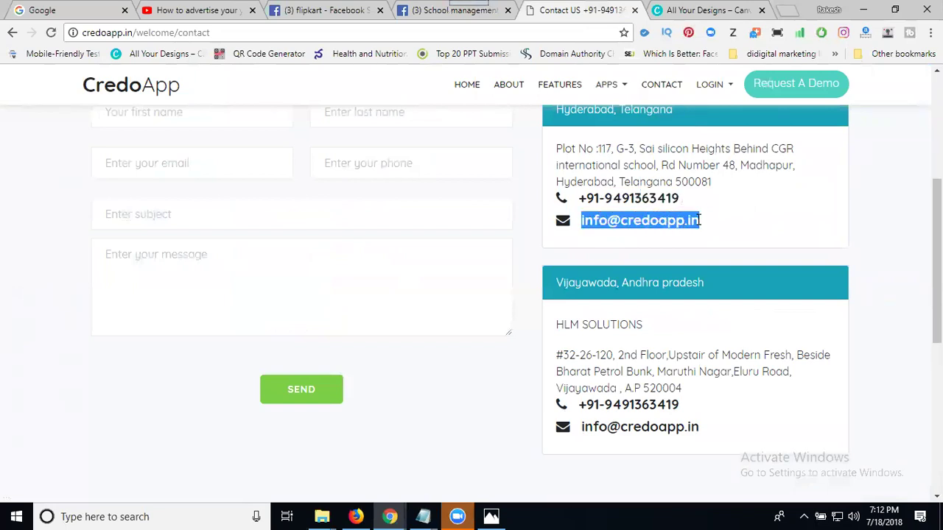
{"action": "left_click", "coordinate": [411, 16]}
{"action": "left_click", "coordinate": [286, 220]}
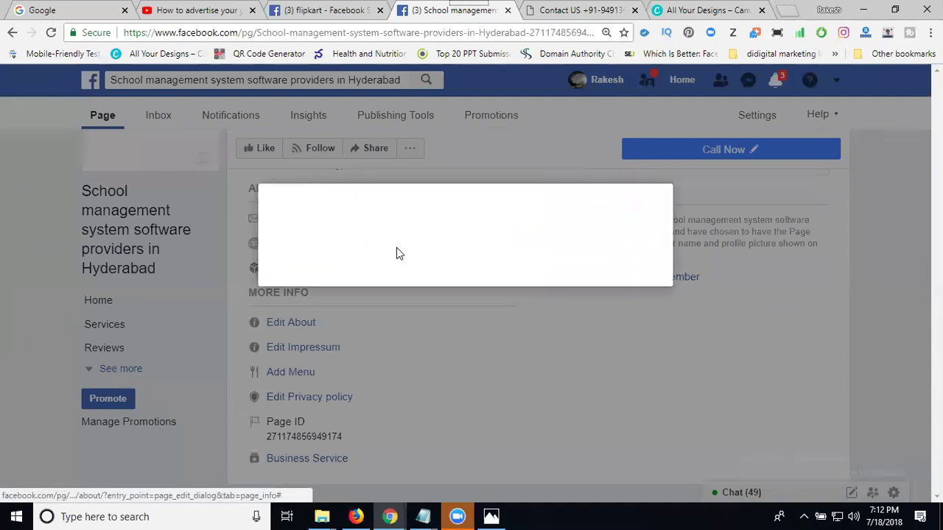
{"action": "left_click", "coordinate": [395, 253]}
{"action": "key", "text": "ctrl+v"}
{"action": "left_click", "coordinate": [647, 294]}
{"action": "left_click", "coordinate": [586, 10]}
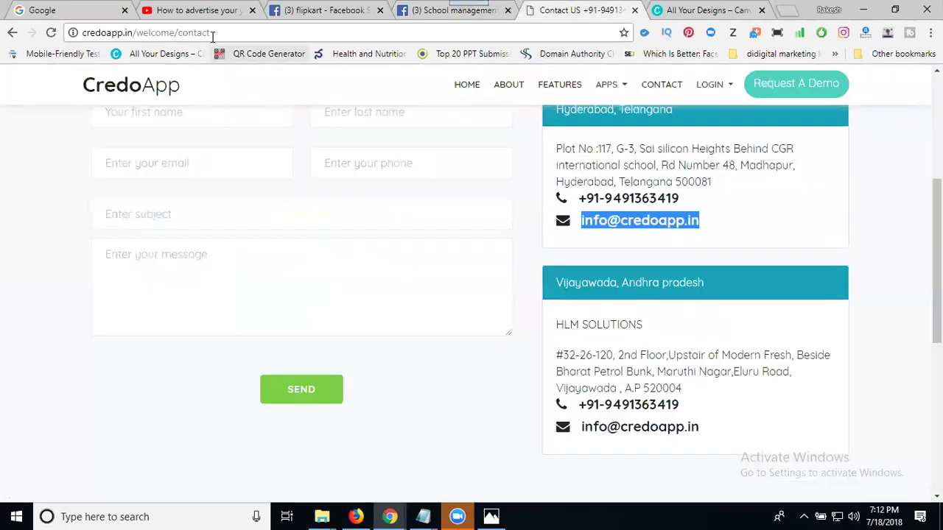
{"action": "left_click", "coordinate": [464, 88]}
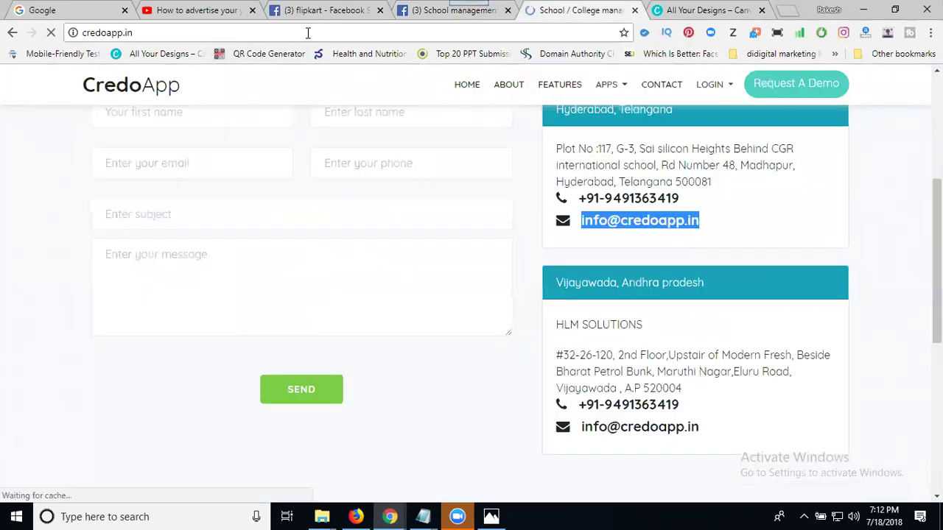
{"action": "left_click", "coordinate": [308, 32]}
{"action": "key", "text": "ctrl+c"}
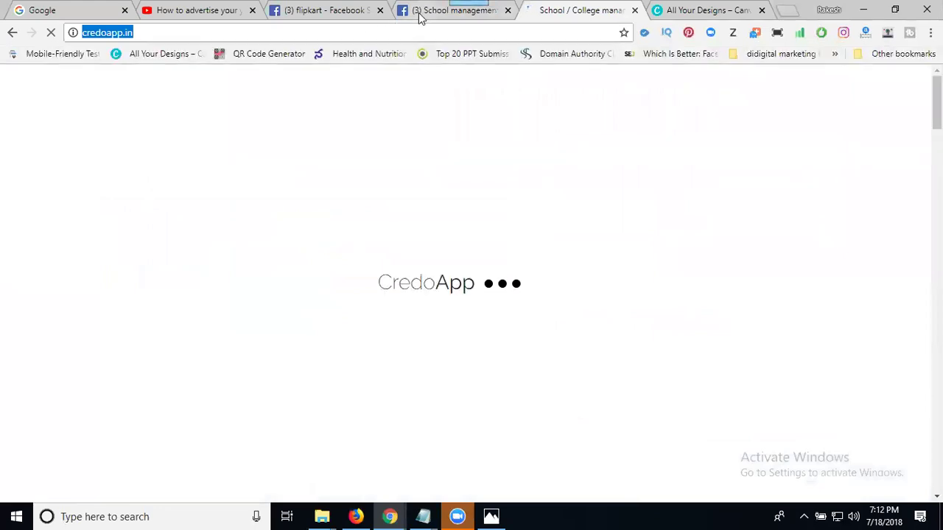
{"action": "left_click", "coordinate": [431, 10]}
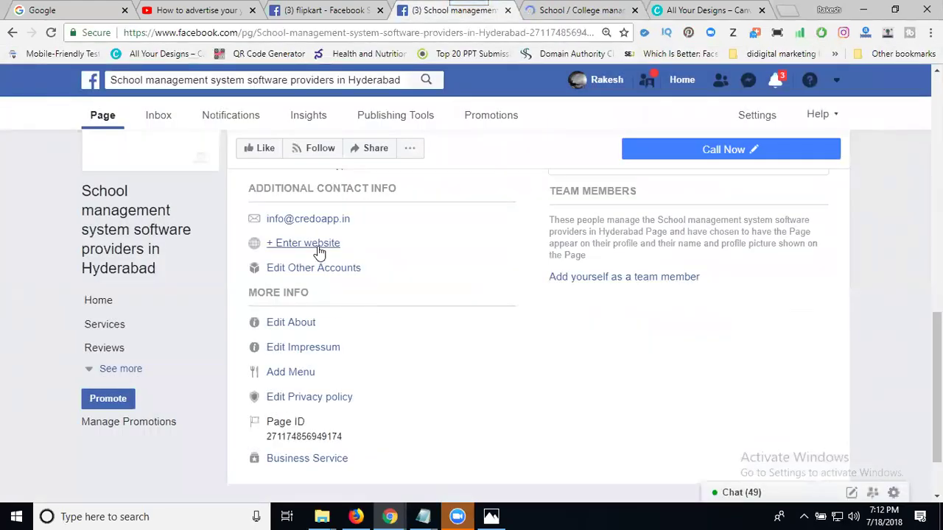
{"action": "left_click", "coordinate": [318, 249]}
{"action": "left_click", "coordinate": [405, 246]}
{"action": "key", "text": "ctrl+v"}
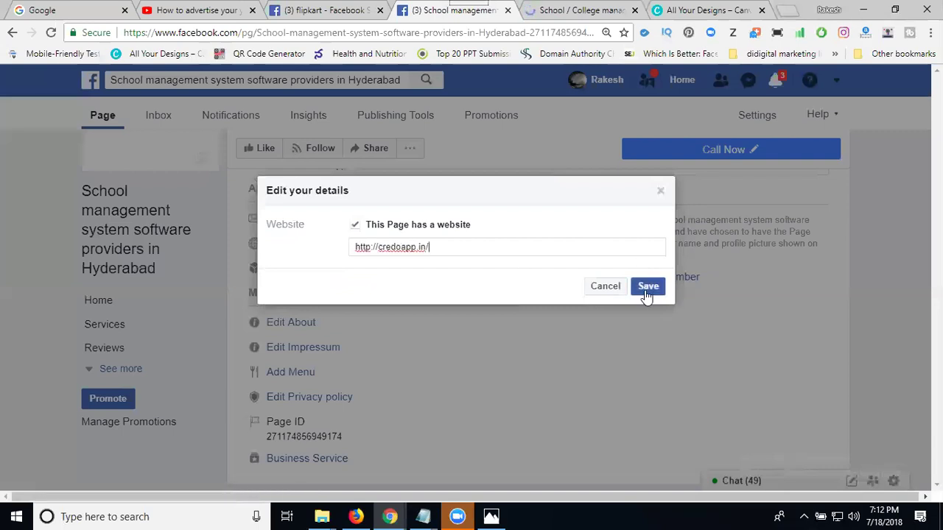
{"action": "left_click", "coordinate": [646, 291]}
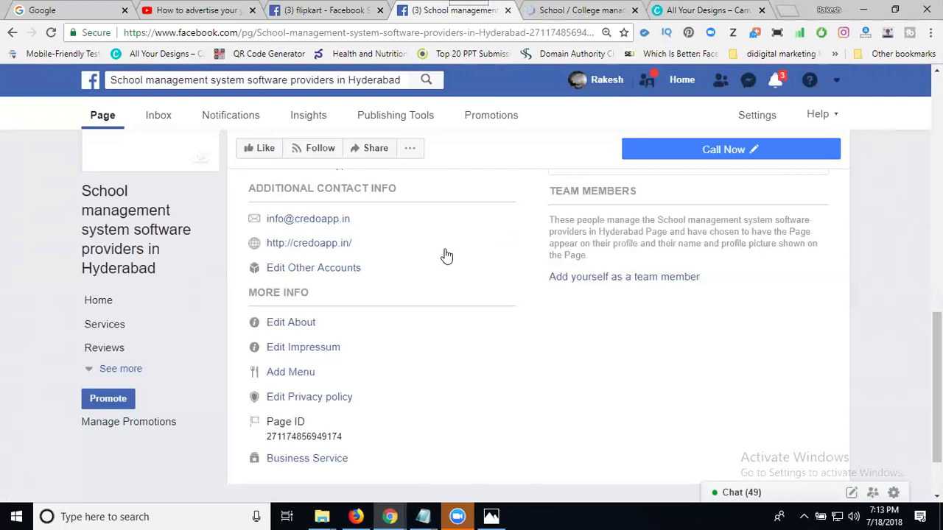
Fill the About description with "School management System software providers in madhapur Hyderabad" copied from the Word document content, followed by "- credoapp -".
{"action": "scroll", "coordinate": [445, 255], "scroll_direction": "down", "scroll_amount": 2}
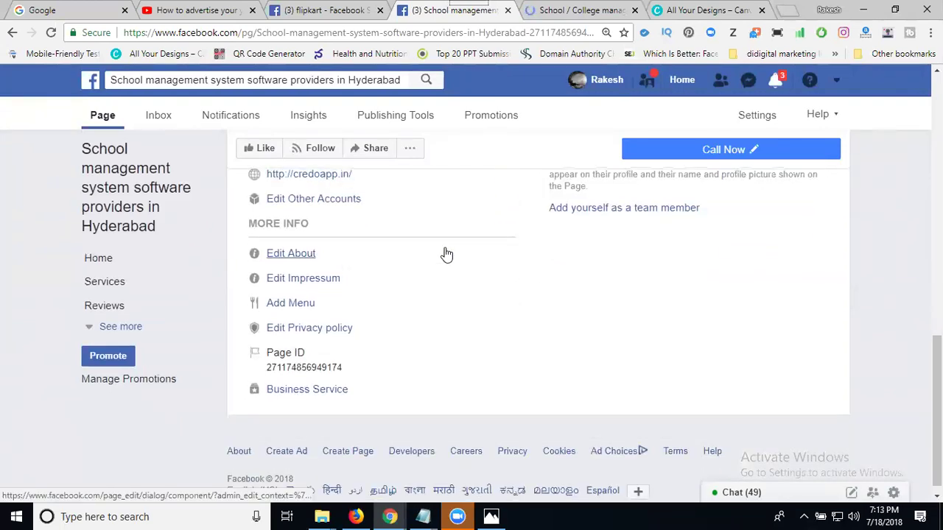
{"action": "left_click", "coordinate": [296, 254]}
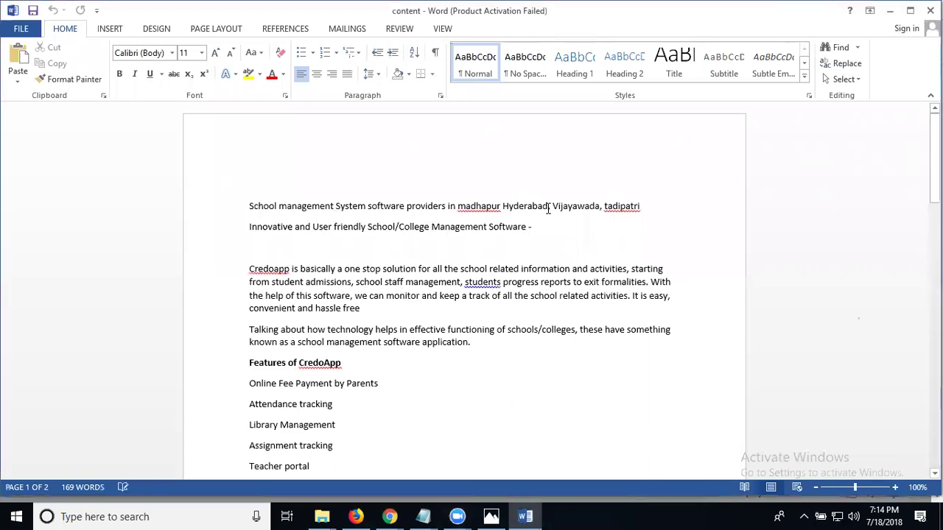
{"action": "left_click_drag", "start_coordinate": [548, 208], "coordinate": [245, 203]}
{"action": "key", "text": "ctrl+c"}
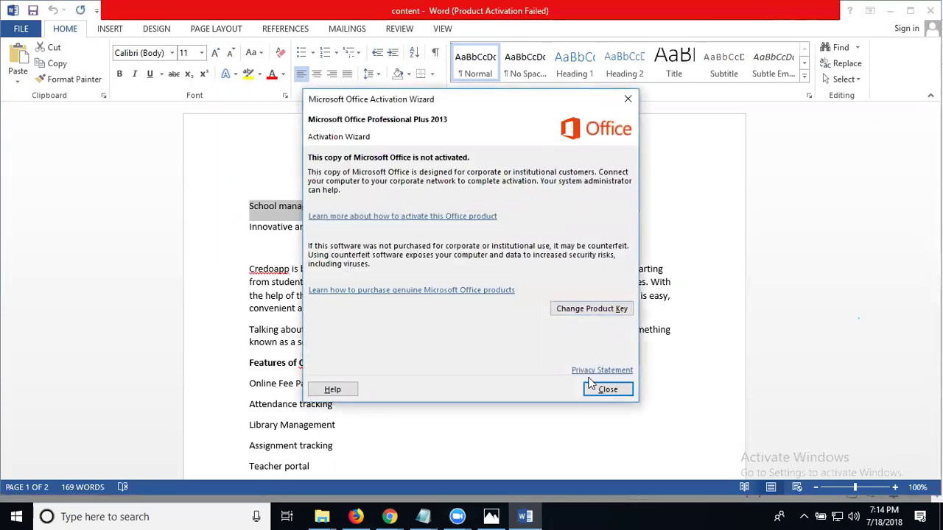
{"action": "left_click", "coordinate": [608, 390]}
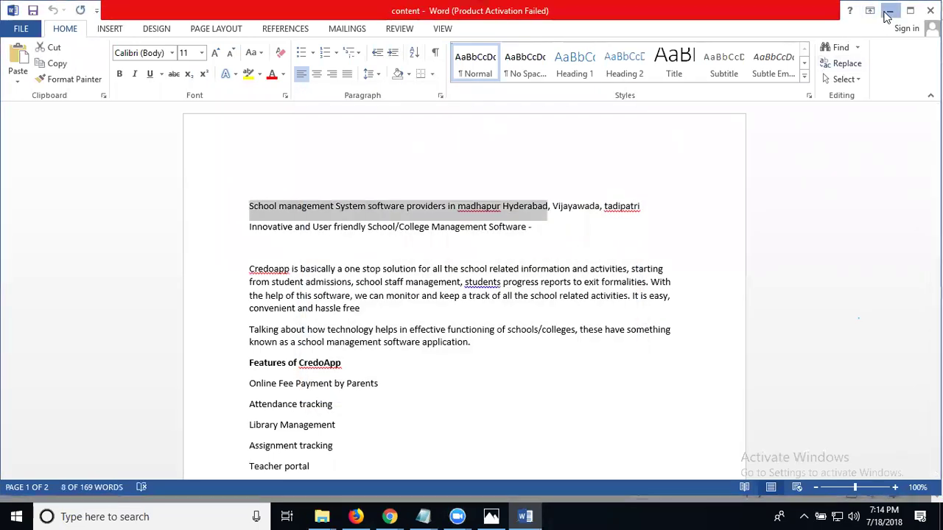
{"action": "left_click", "coordinate": [890, 10]}
{"action": "left_click", "coordinate": [469, 243]}
{"action": "key", "text": "ctrl+v"}
{"action": "type", "text": "- credoapp"}
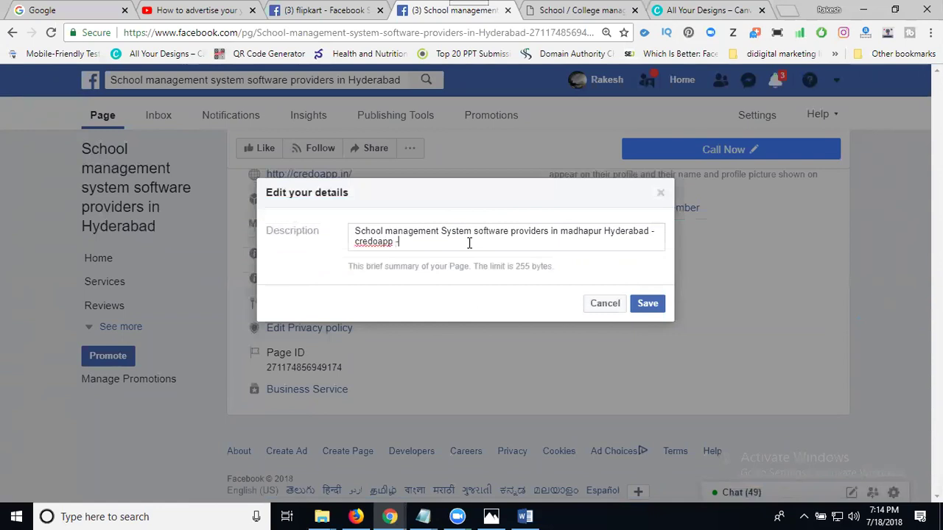
Append the Hyderabad office's phone number without country code from the CredoApp contact page to the description and save it.
{"action": "left_click", "coordinate": [579, 10]}
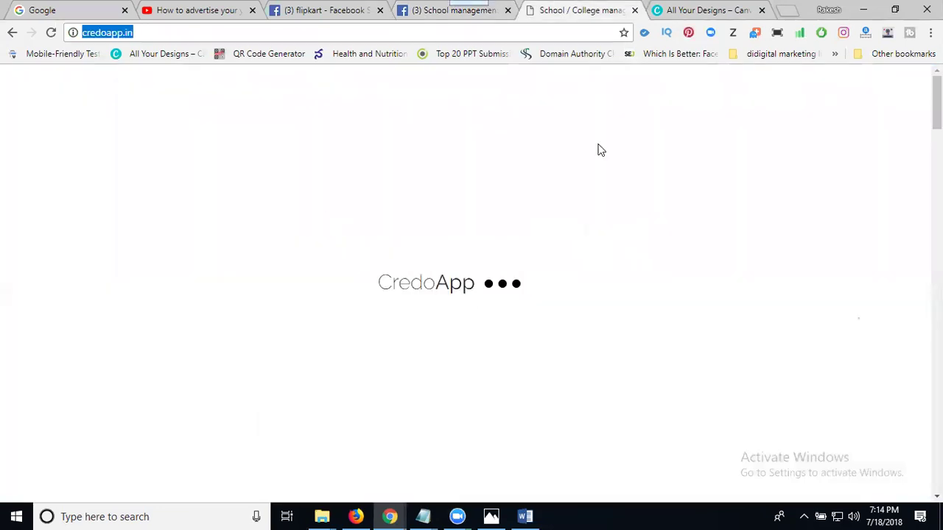
{"action": "left_click", "coordinate": [663, 96]}
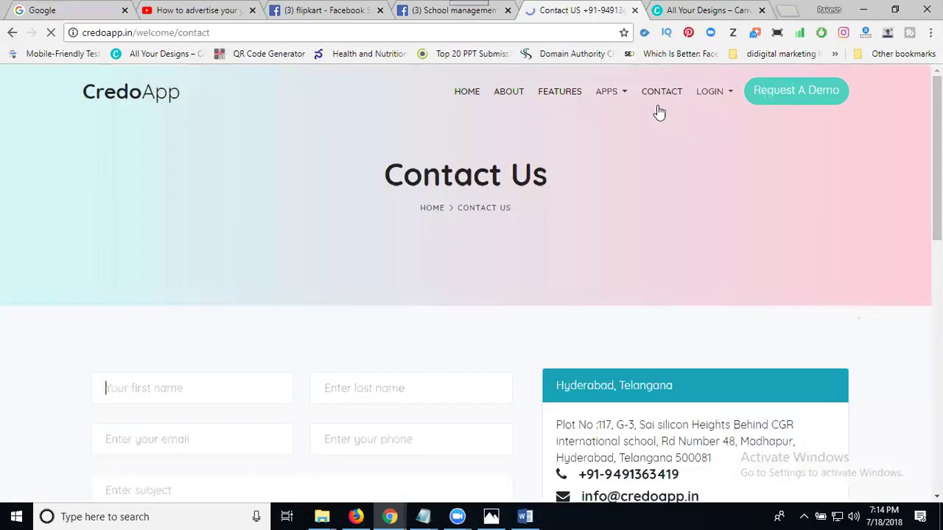
{"action": "scroll", "coordinate": [626, 339], "scroll_direction": "down", "scroll_amount": 2}
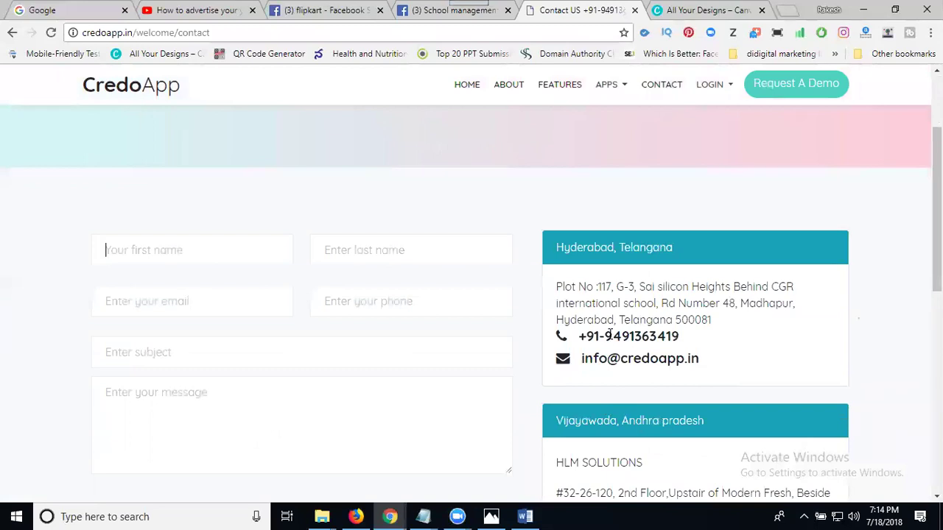
{"action": "left_click_drag", "start_coordinate": [605, 336], "coordinate": [668, 336]}
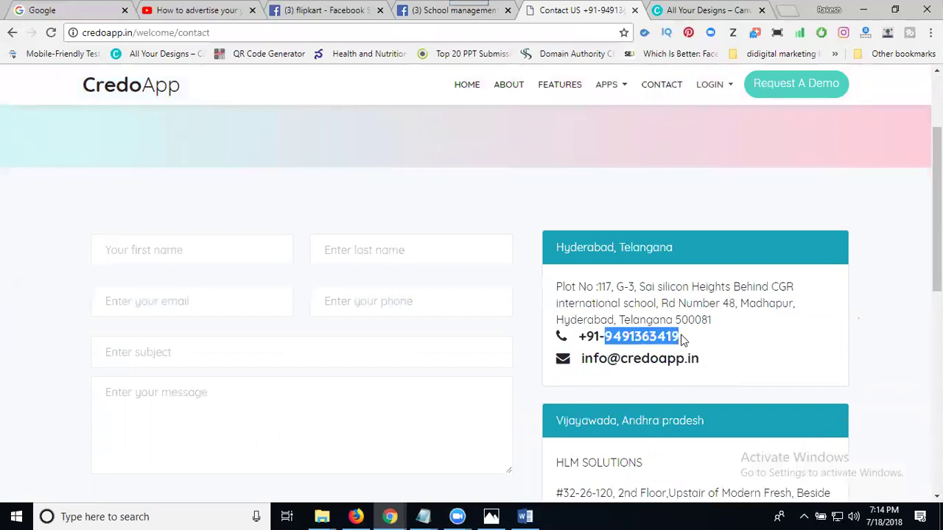
{"action": "left_click", "coordinate": [431, 10]}
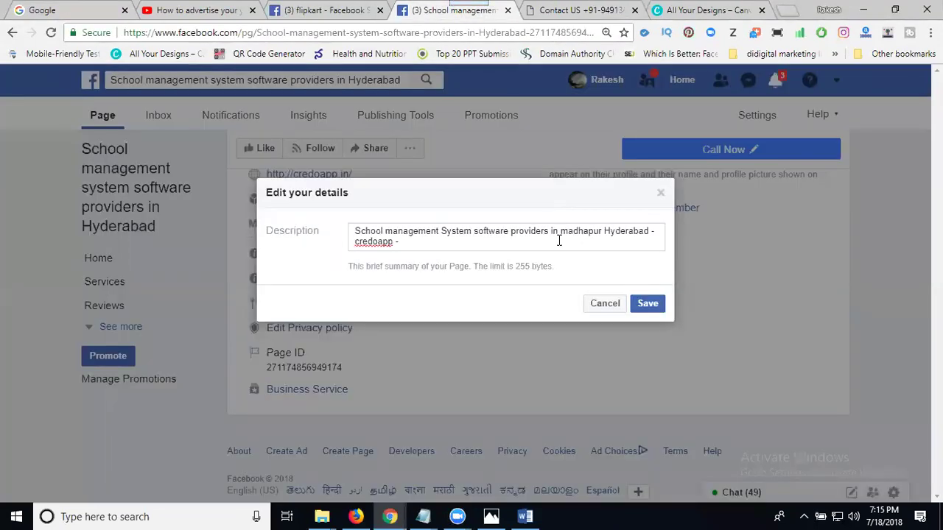
{"action": "key", "text": "ctrl+v"}
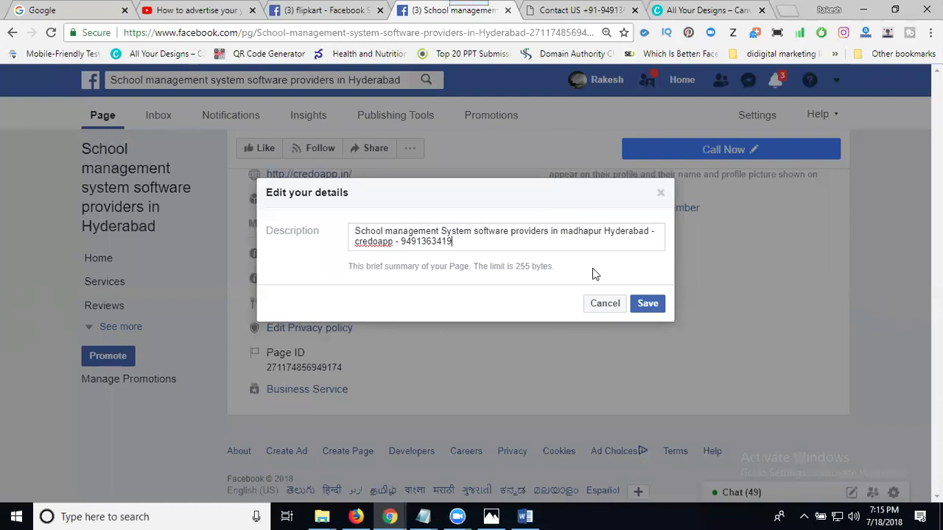
{"action": "left_click", "coordinate": [645, 303]}
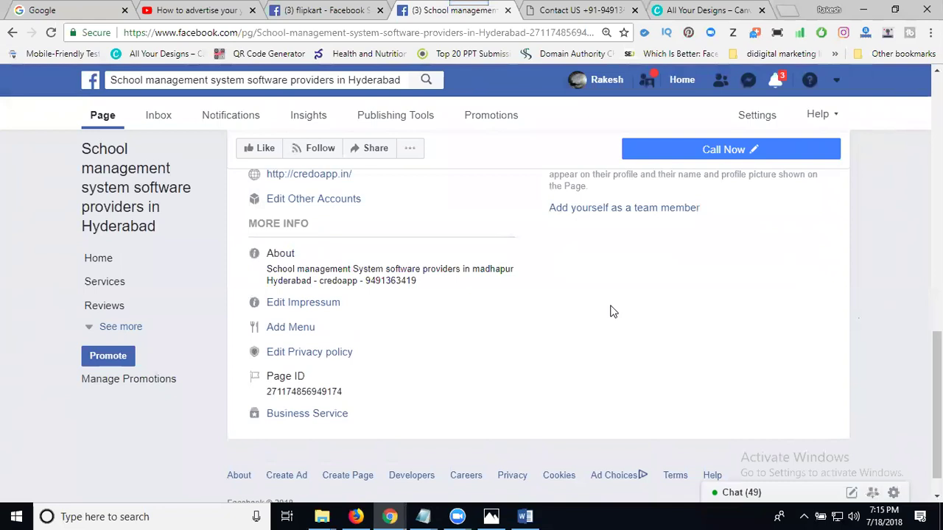
Start the page's Our Story and add the School/College Management Software banner image as its cover photo.
{"action": "scroll", "coordinate": [610, 312], "scroll_direction": "down", "scroll_amount": 1}
{"action": "scroll", "coordinate": [493, 310], "scroll_direction": "up", "scroll_amount": 4}
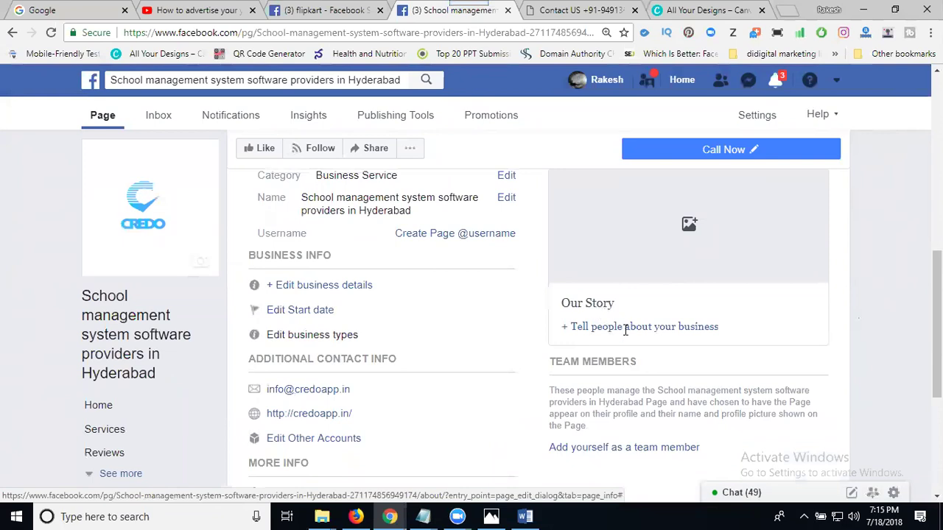
{"action": "left_click", "coordinate": [594, 324]}
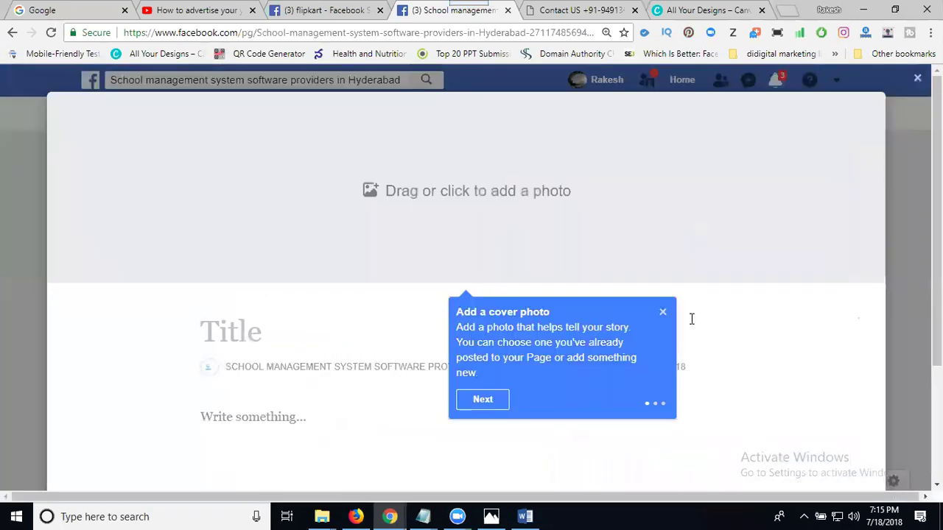
{"action": "left_click", "coordinate": [462, 193]}
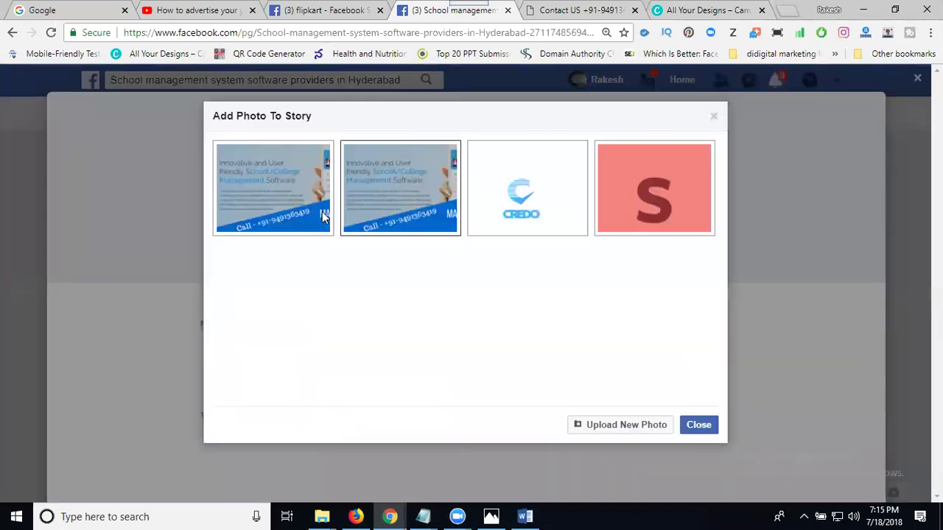
{"action": "left_click", "coordinate": [591, 426]}
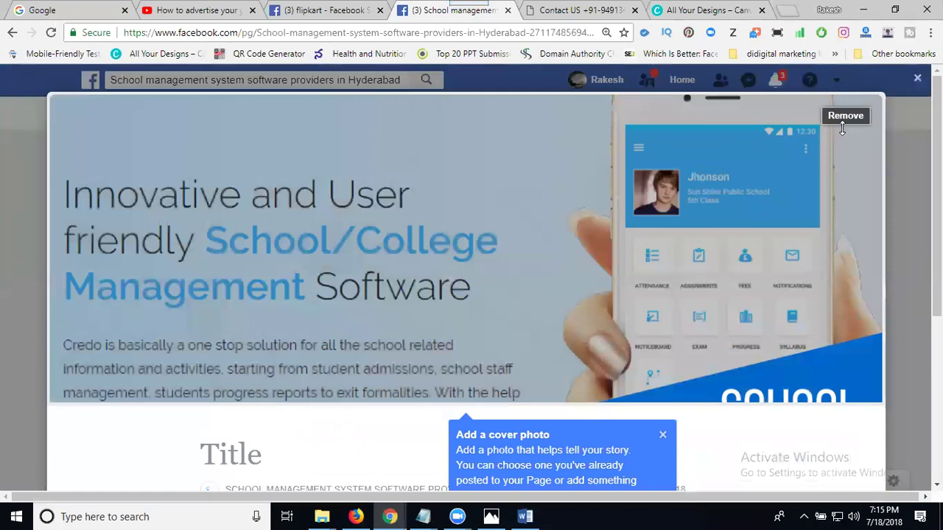
Replace the story's cover photo with the green "School Management System providers in Hyderabad" image from the credo location images folder and reposition it upward.
{"action": "left_click", "coordinate": [844, 117]}
{"action": "left_click", "coordinate": [486, 187]}
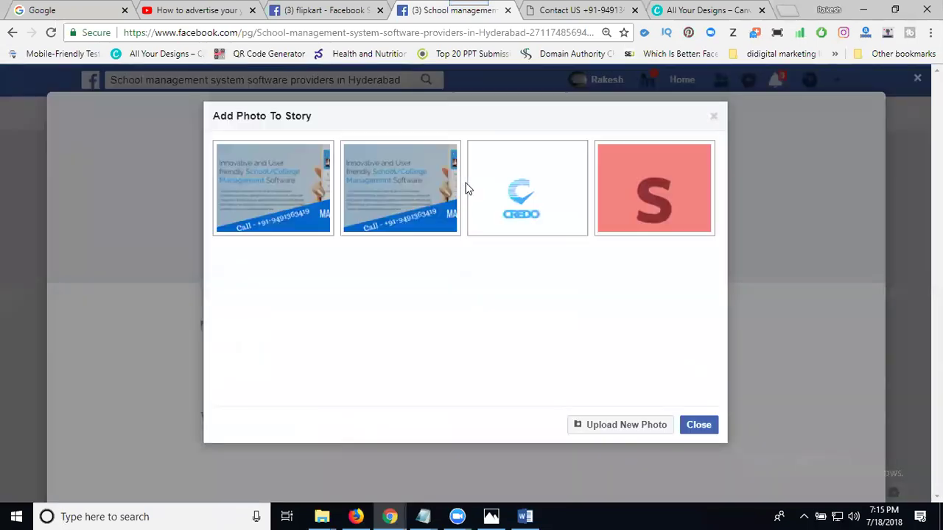
{"action": "left_click", "coordinate": [598, 428]}
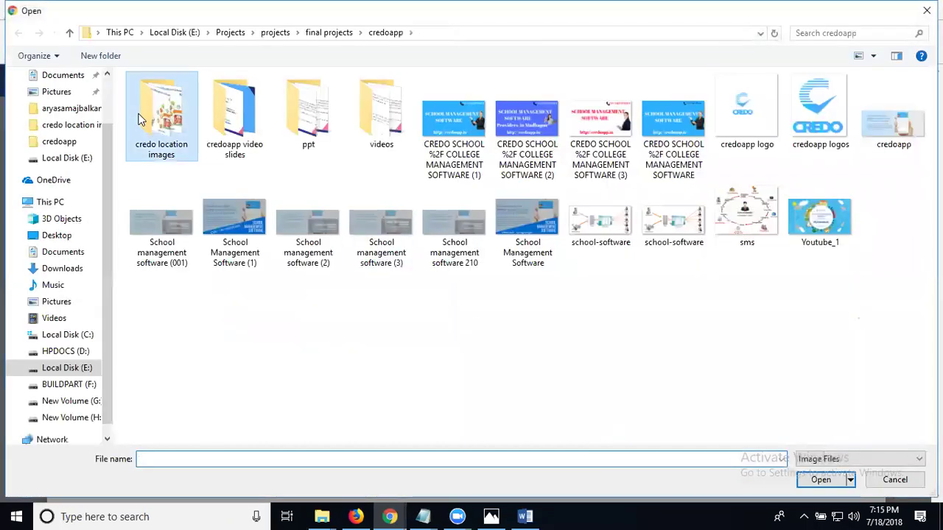
{"action": "double_click", "coordinate": [142, 120]}
{"action": "double_click", "coordinate": [733, 183]}
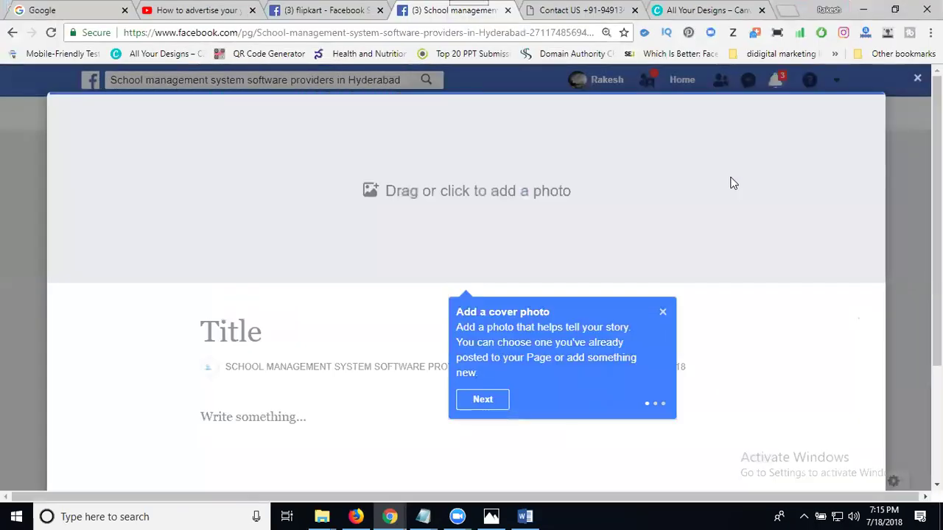
{"action": "left_click", "coordinate": [663, 315]}
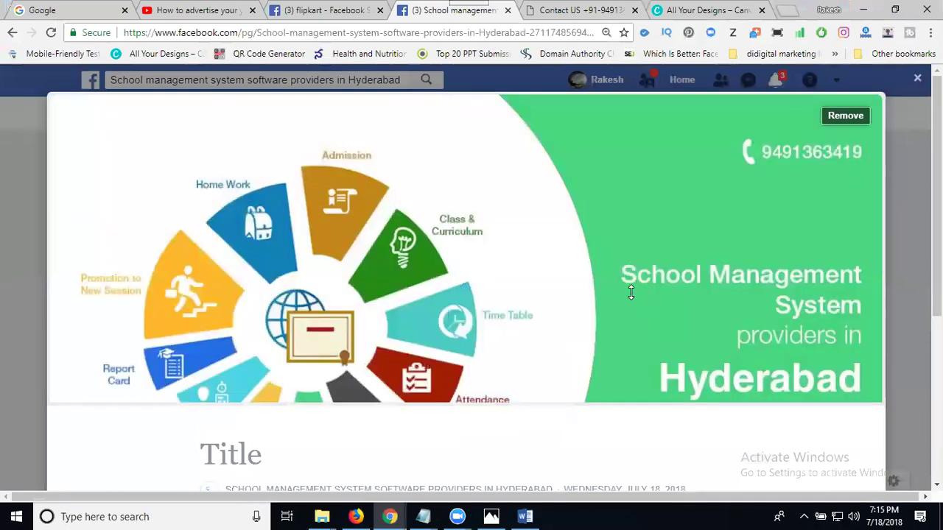
{"action": "left_click_drag", "start_coordinate": [631, 292], "coordinate": [616, 274]}
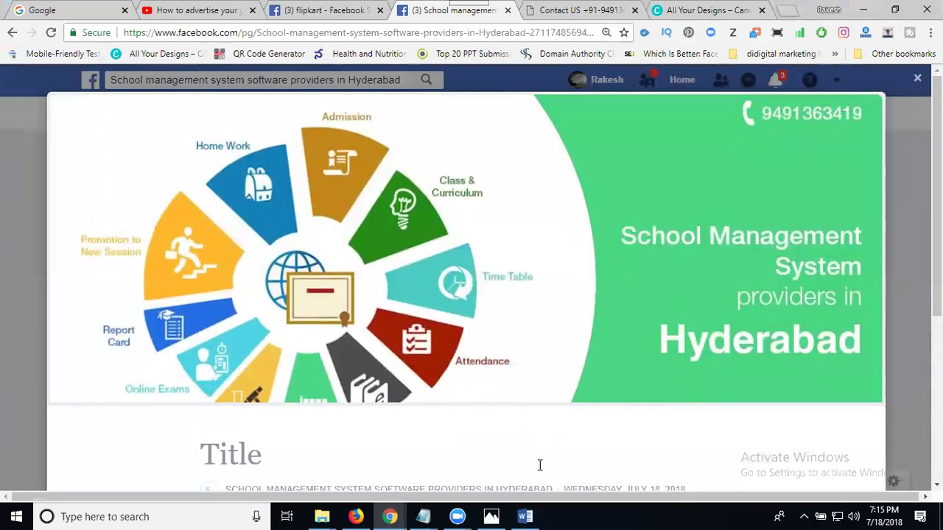
Title the story "School management System software providers in madhapur Hyderabad", copied from the Word content document.
{"action": "left_click", "coordinate": [525, 517]}
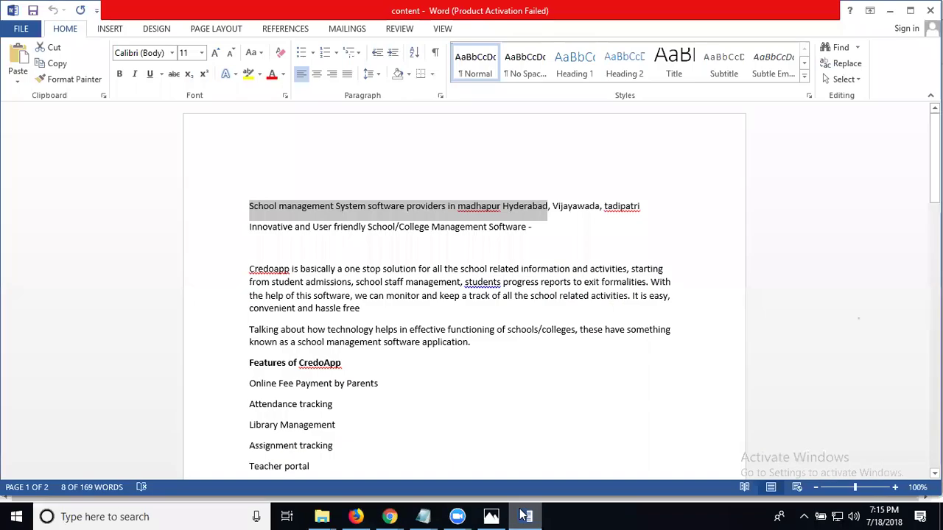
{"action": "left_click", "coordinate": [248, 176]}
{"action": "left_click_drag", "start_coordinate": [248, 207], "coordinate": [534, 210]}
{"action": "key", "text": "ctrl+c"}
{"action": "left_click", "coordinate": [890, 11]}
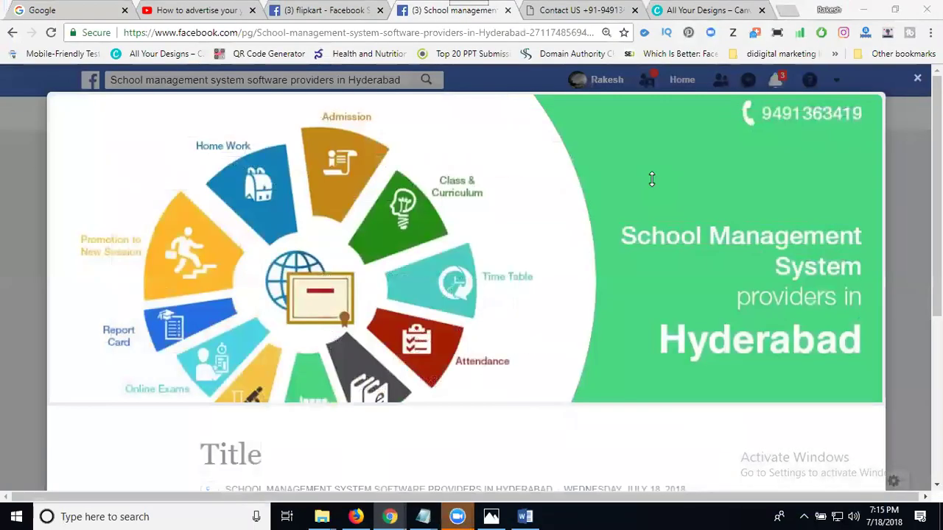
{"action": "scroll", "coordinate": [399, 273], "scroll_direction": "down", "scroll_amount": 4}
{"action": "left_click", "coordinate": [291, 175]}
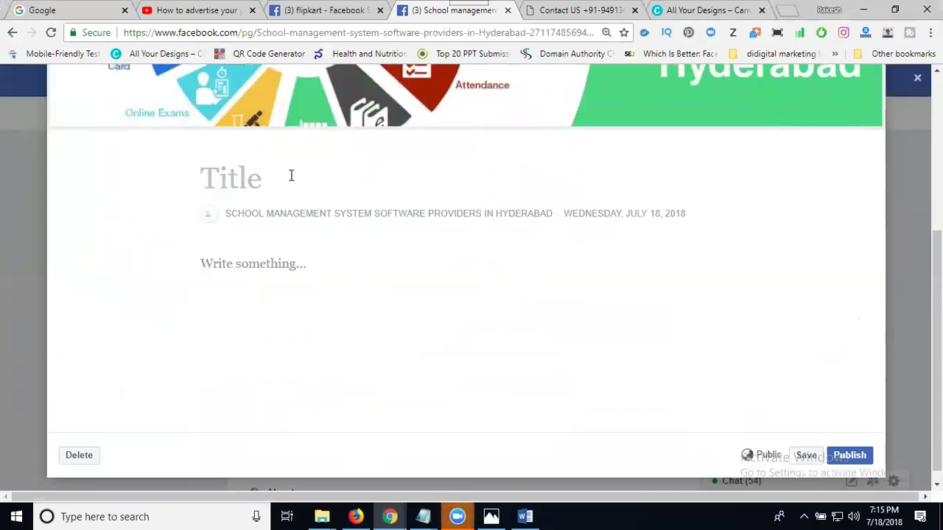
{"action": "key", "text": "ctrl+v"}
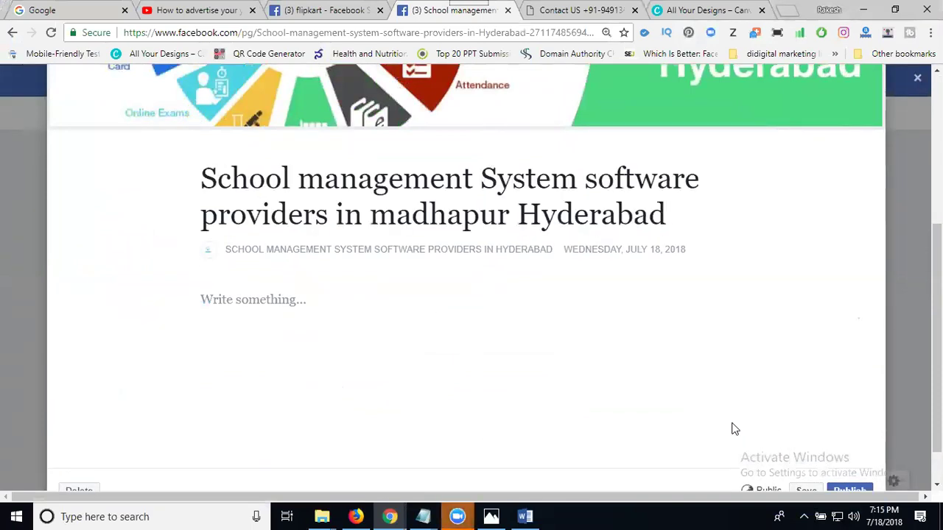
Fill the story body with the Word document's text from the Credoapp introduction through the Hyderabad office address.
{"action": "left_click", "coordinate": [525, 516]}
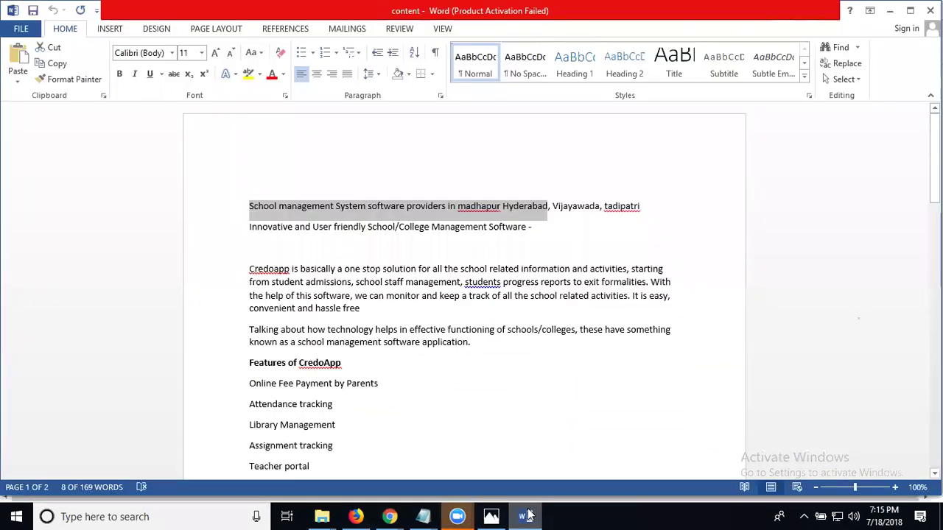
{"action": "left_click_drag", "start_coordinate": [228, 250], "coordinate": [330, 256]}
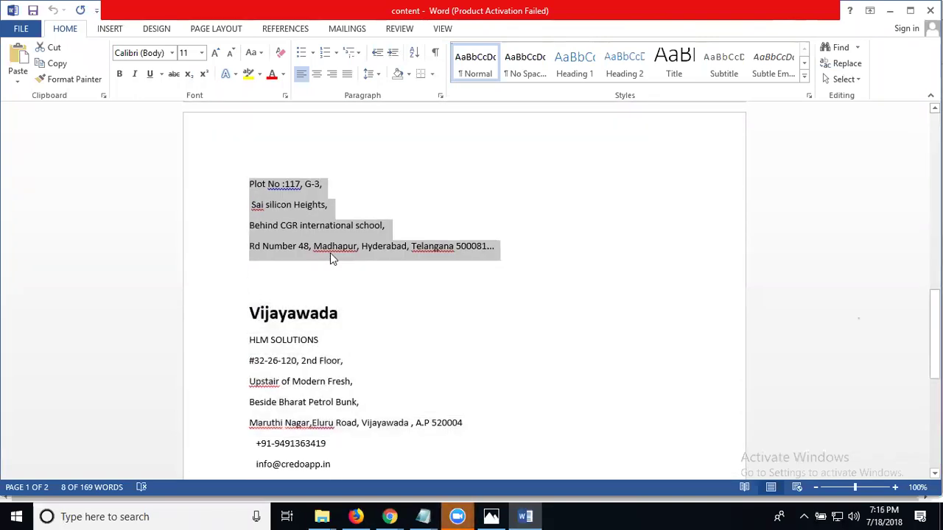
{"action": "left_click", "coordinate": [891, 11]}
{"action": "left_click", "coordinate": [352, 310]}
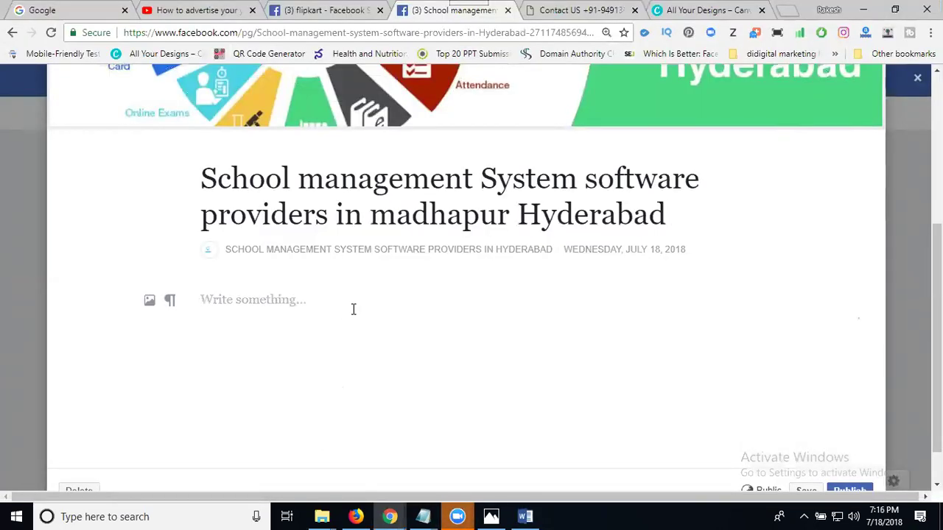
{"action": "key", "text": "ctrl+v"}
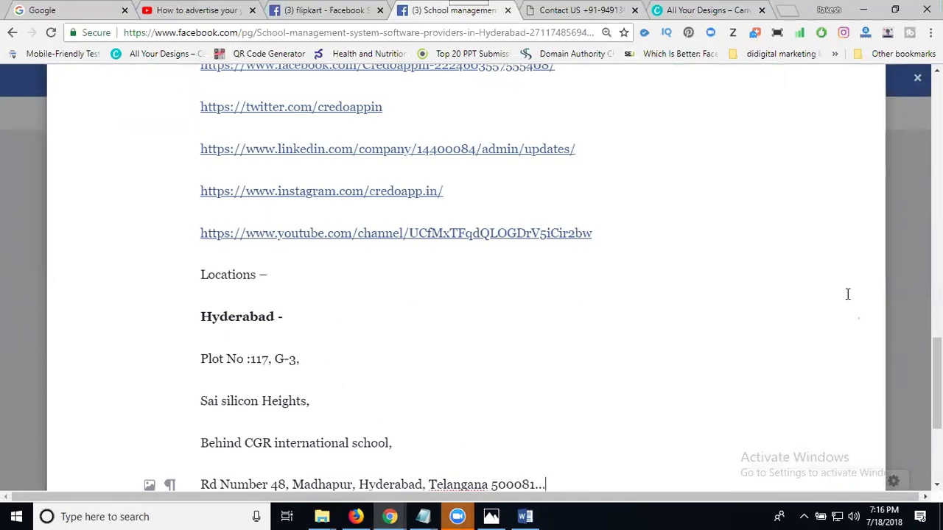
Publish the page's story publicly and dismiss the draft notice.
{"action": "scroll", "coordinate": [847, 294], "scroll_direction": "down", "scroll_amount": 3}
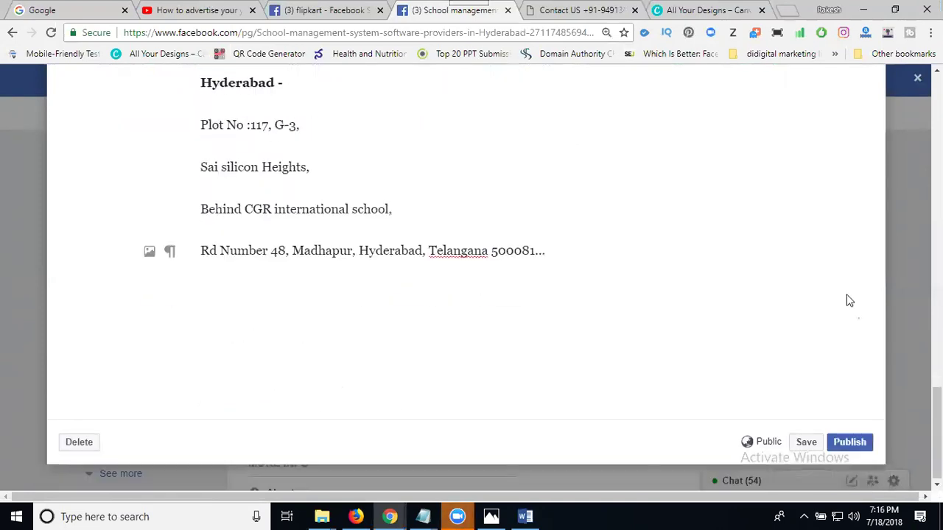
{"action": "left_click", "coordinate": [838, 455]}
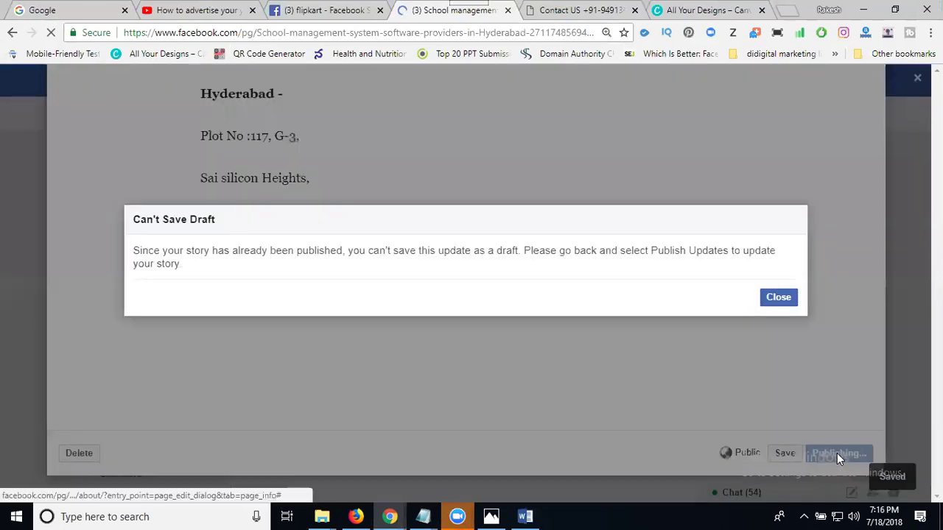
{"action": "left_click", "coordinate": [779, 297]}
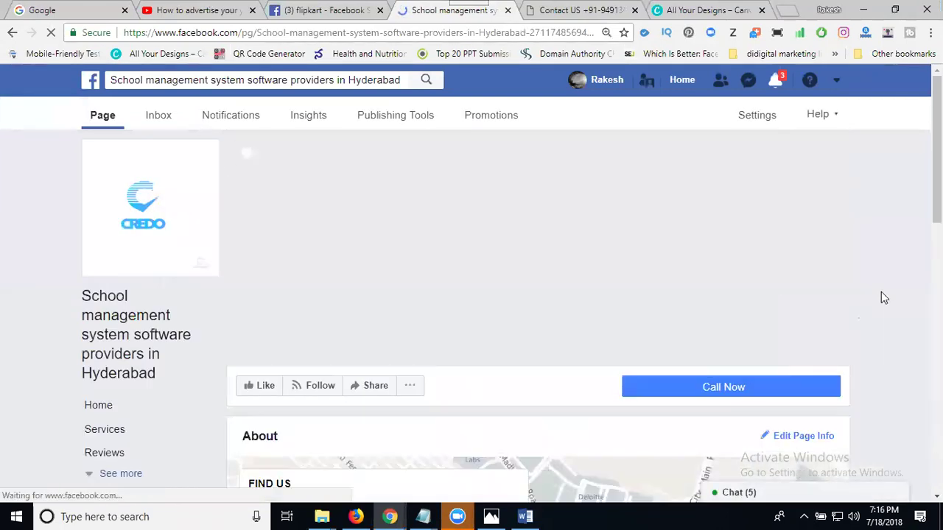
Review the published story in the About section and view the business details options for price range and parking.
{"action": "scroll", "coordinate": [881, 293], "scroll_direction": "down", "scroll_amount": 5}
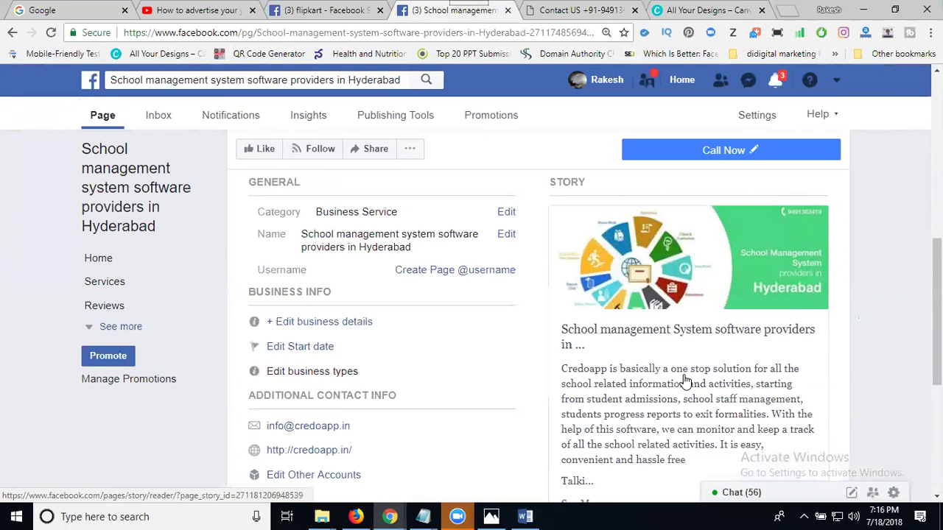
{"action": "left_click", "coordinate": [344, 325]}
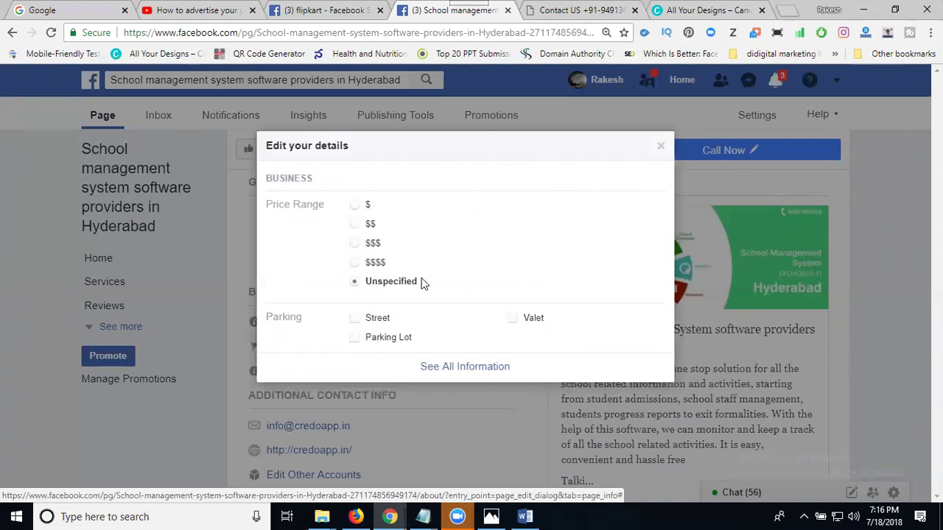
{"action": "left_click", "coordinate": [660, 147]}
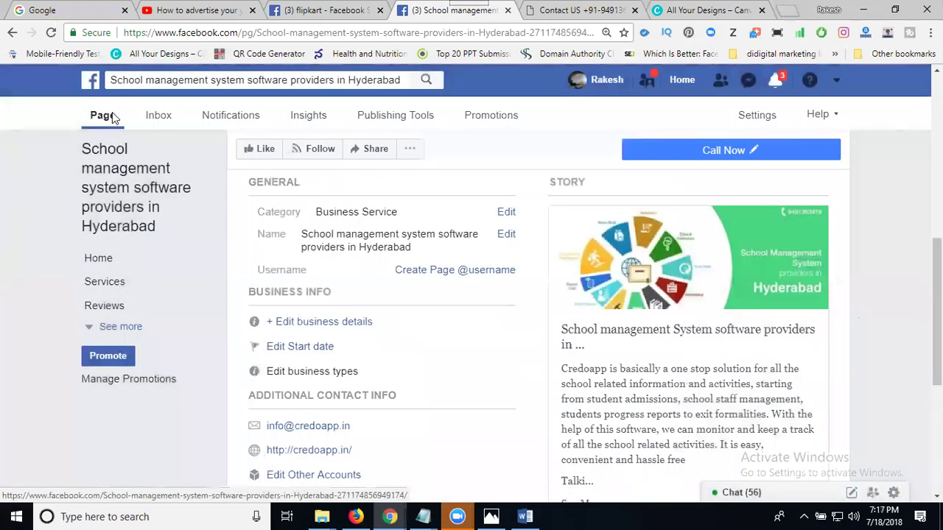
Return to the page's home view, reload it, dismiss the friend-invitation tip and look over the posts.
{"action": "left_click", "coordinate": [103, 119]}
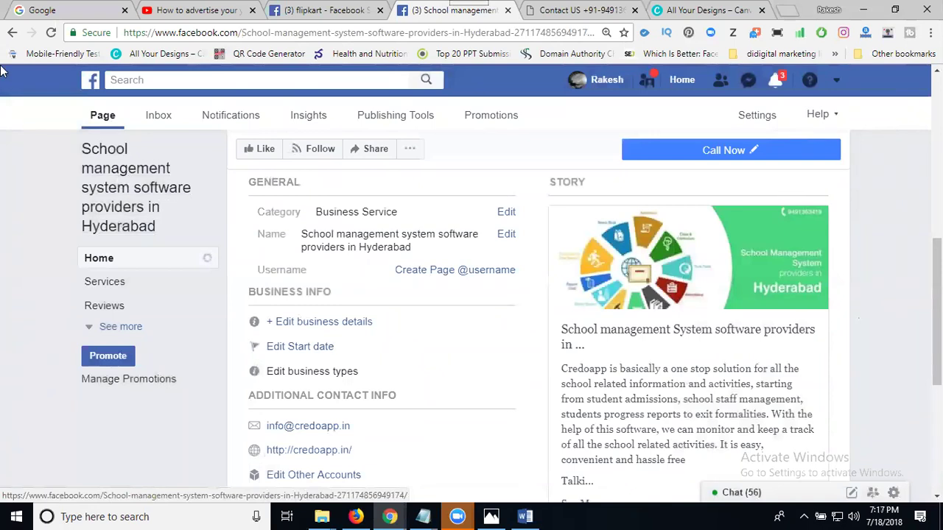
{"action": "left_click", "coordinate": [51, 34]}
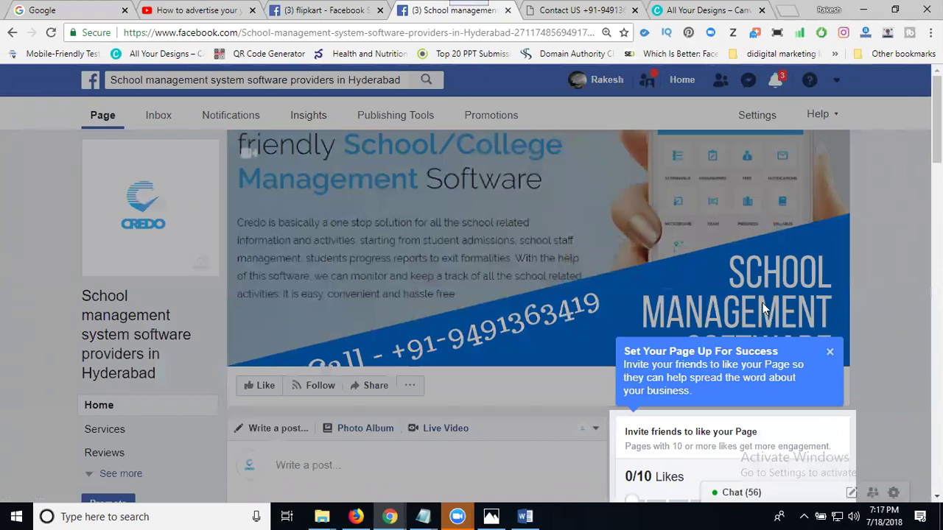
{"action": "left_click", "coordinate": [829, 353]}
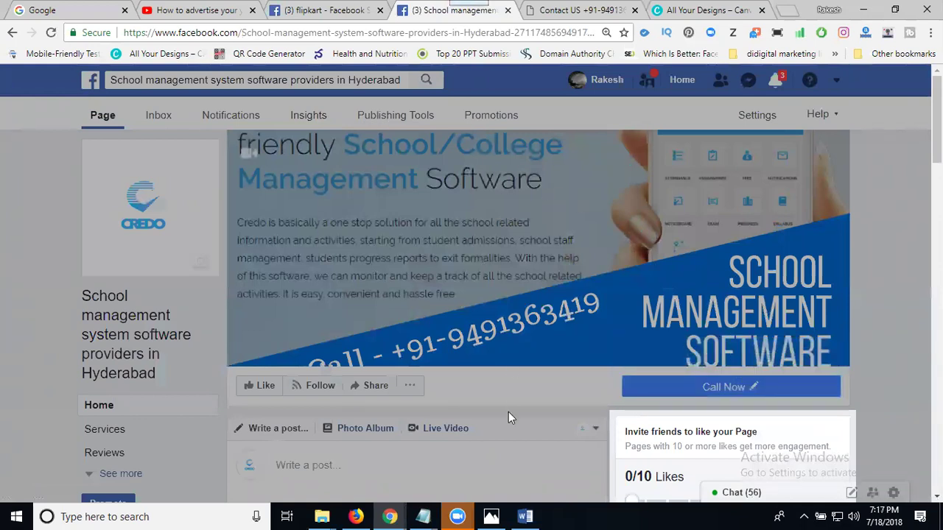
{"action": "scroll", "coordinate": [502, 434], "scroll_direction": "down", "scroll_amount": 3}
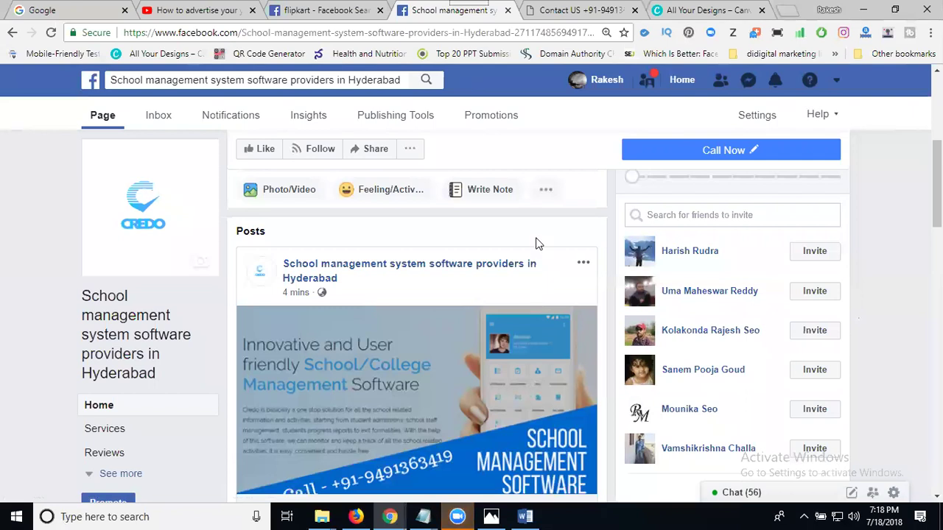
Examine the page's published posts, Insights overview, notifications and inbox, dismissing the inbox welcome message.
{"action": "left_click", "coordinate": [403, 119]}
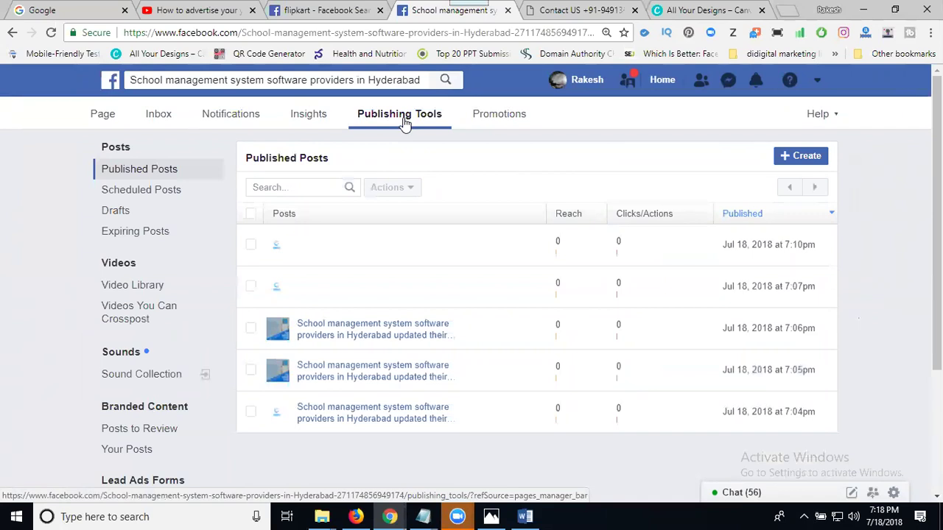
{"action": "scroll", "coordinate": [396, 233], "scroll_direction": "down", "scroll_amount": 1}
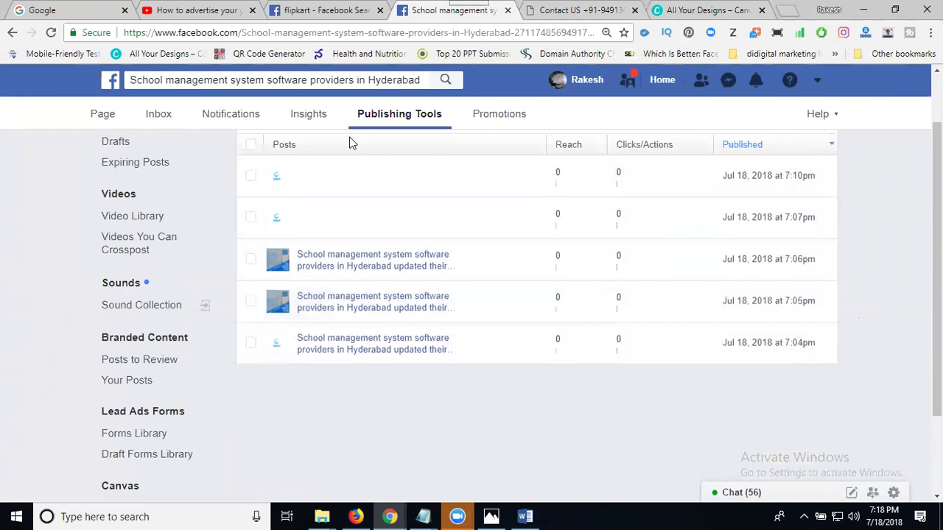
{"action": "left_click", "coordinate": [300, 117]}
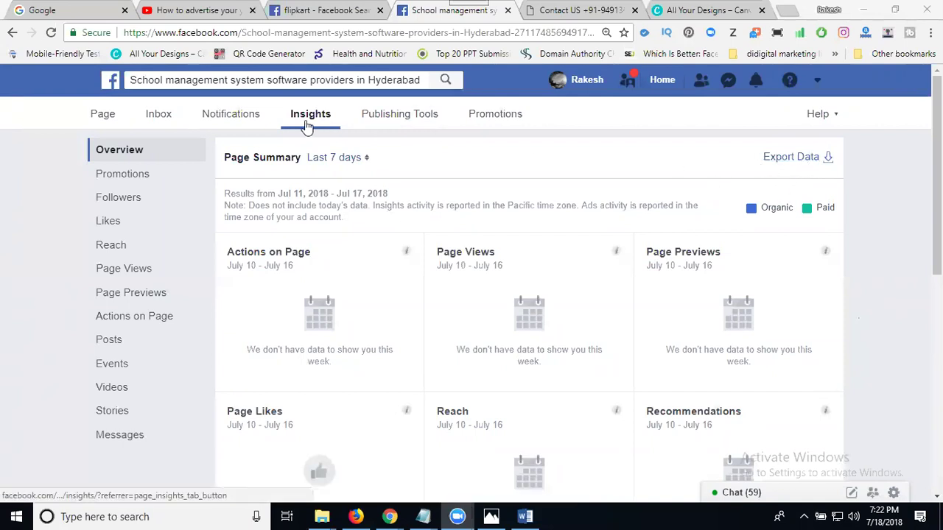
{"action": "left_click", "coordinate": [231, 116]}
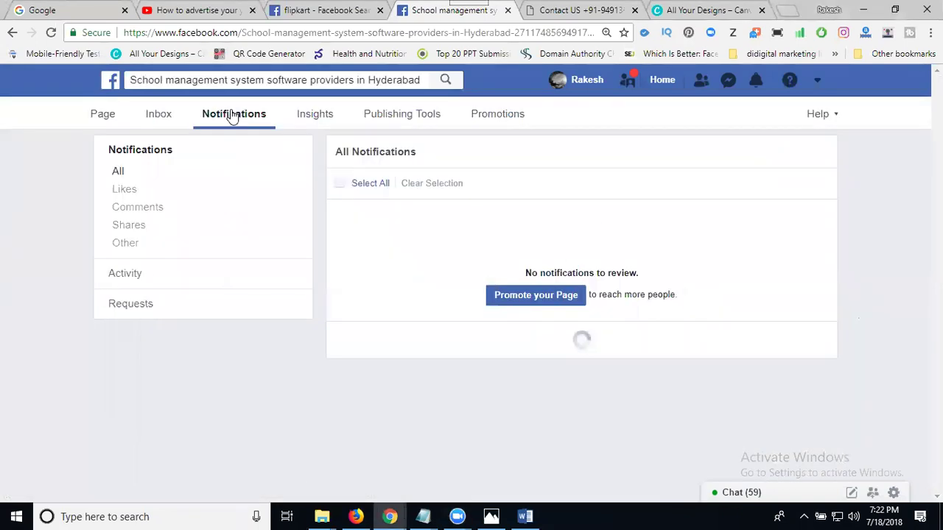
{"action": "left_click", "coordinate": [159, 118]}
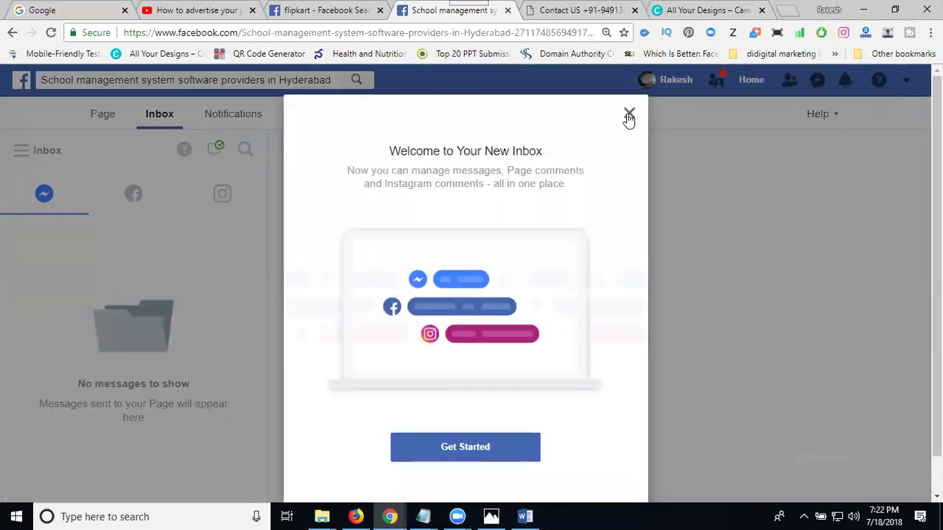
{"action": "left_click", "coordinate": [628, 115]}
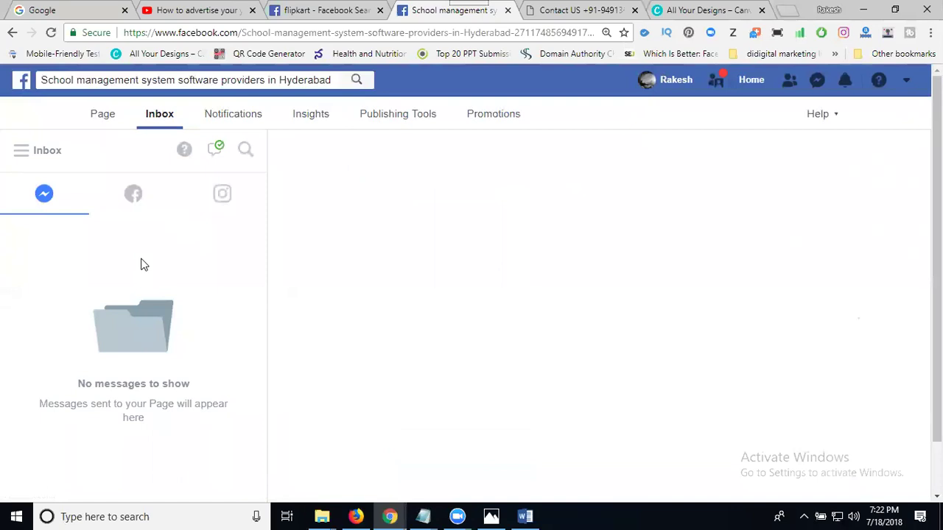
Go back to the page's home view and look through its timeline posts.
{"action": "left_click", "coordinate": [94, 124]}
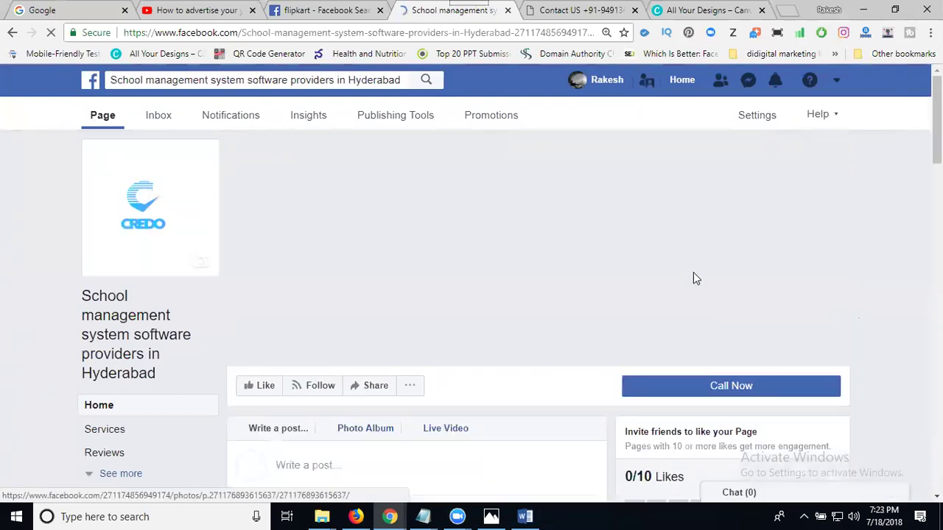
{"action": "scroll", "coordinate": [838, 297], "scroll_direction": "down", "scroll_amount": 10}
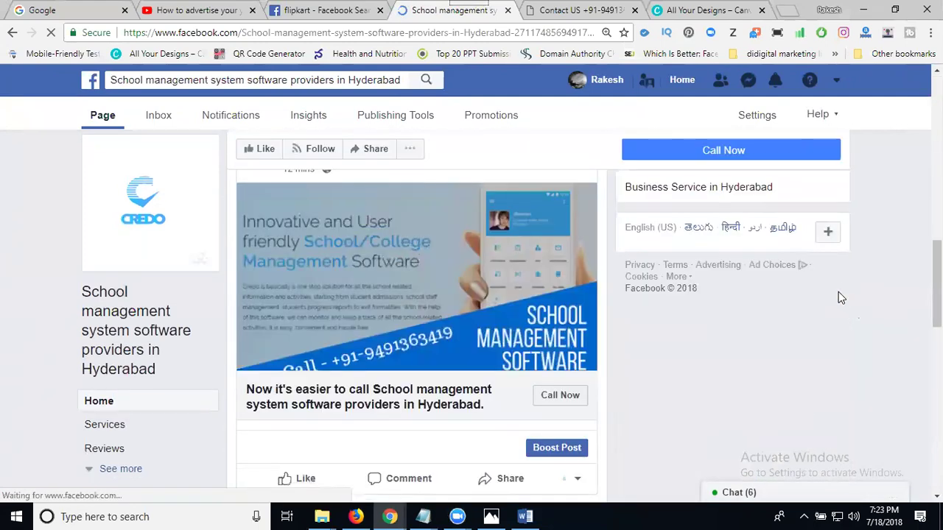
{"action": "scroll", "coordinate": [839, 298], "scroll_direction": "down", "scroll_amount": 2}
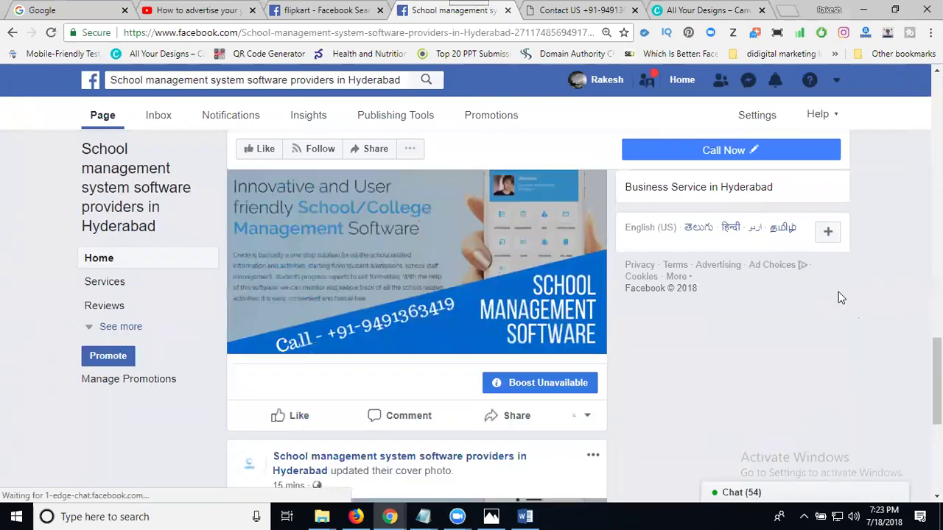
{"action": "scroll", "coordinate": [838, 293], "scroll_direction": "up", "scroll_amount": 6}
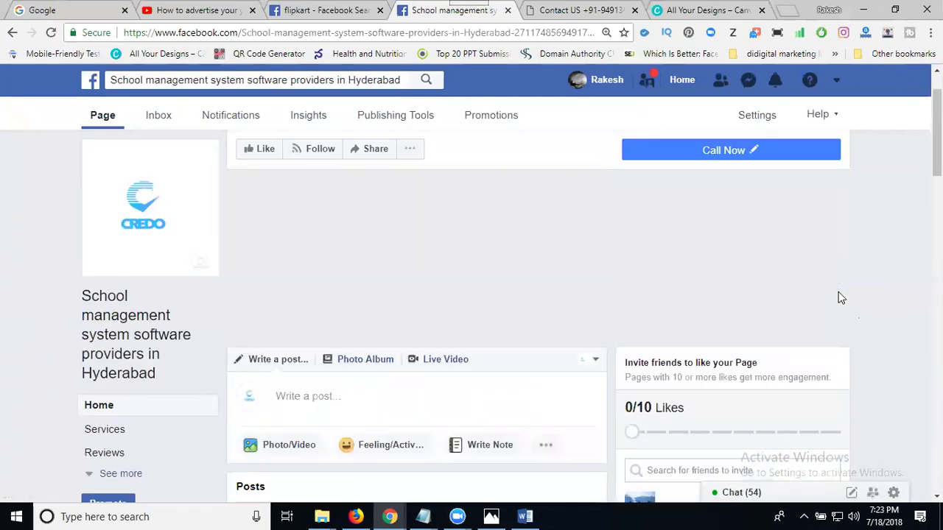